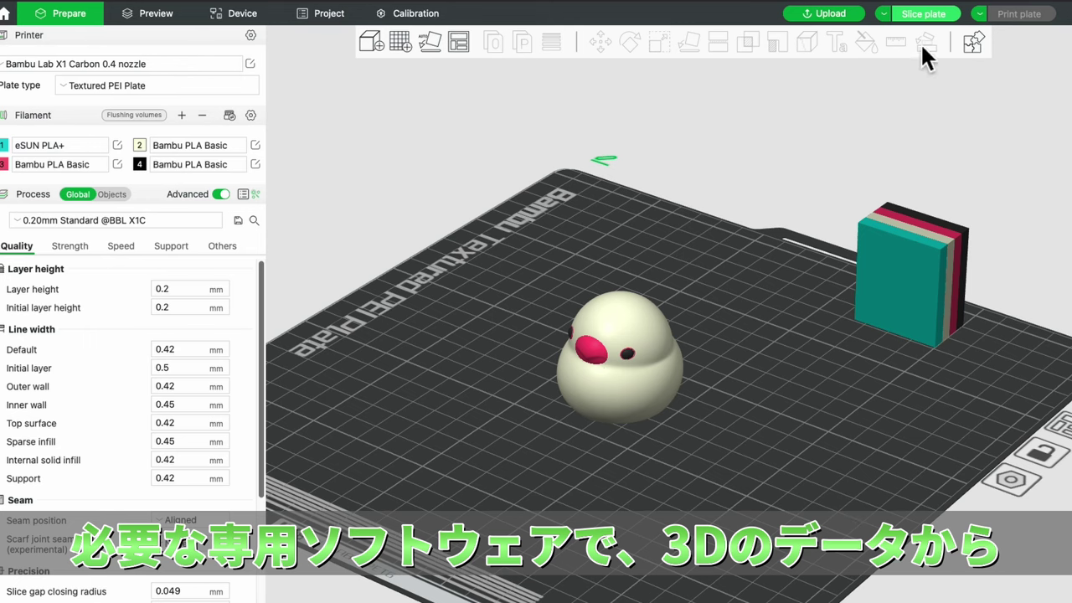
# Step: Slice the plate holding the bird model and dismiss the slicing notification
pyautogui.click(909, 14)
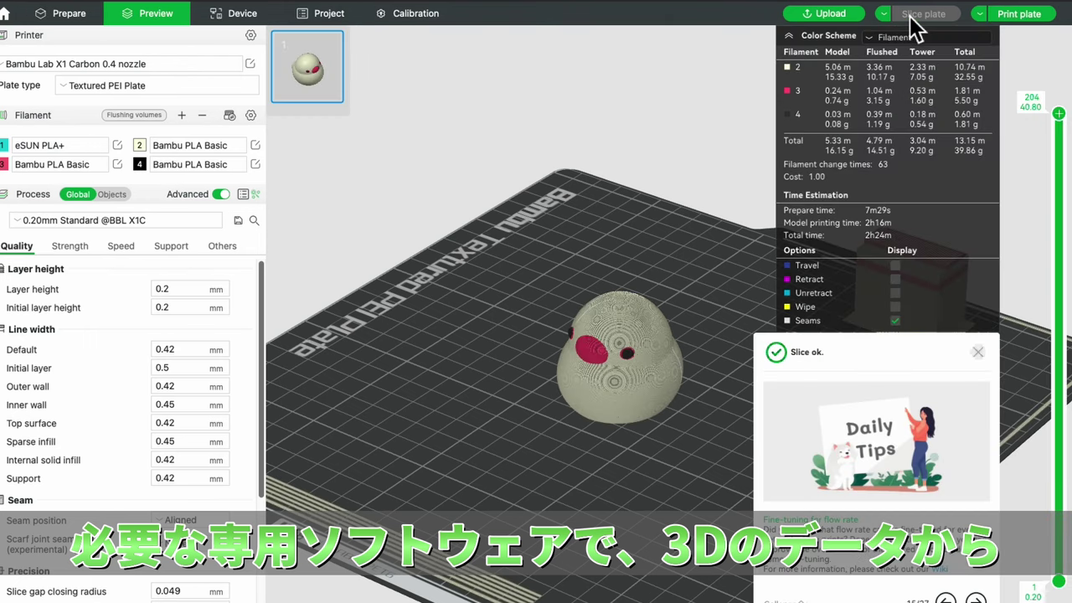
pyautogui.click(978, 352)
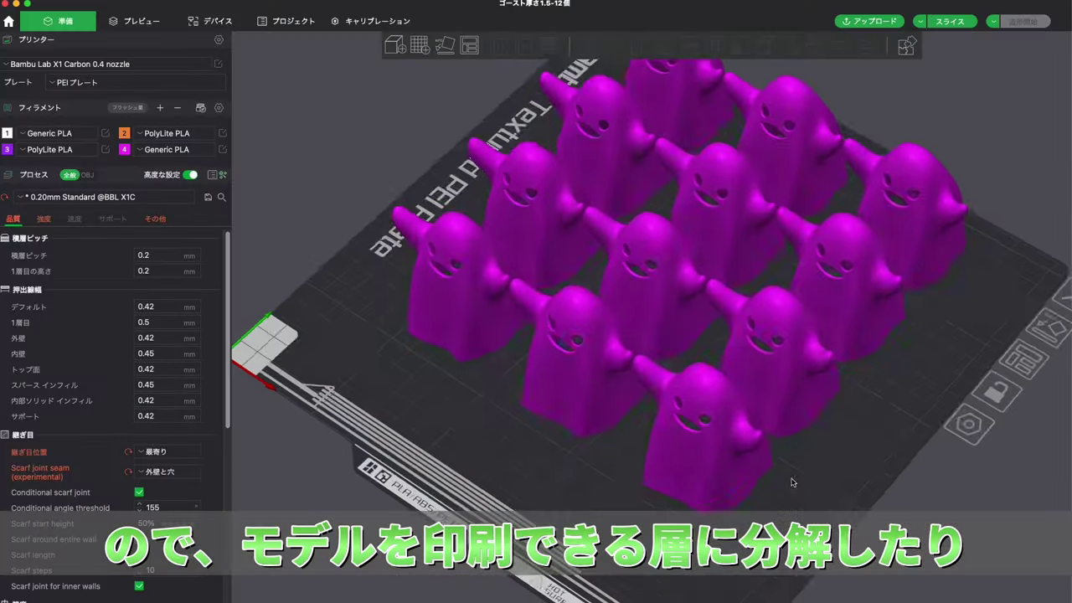
pyautogui.moveTo(904, 469); pyautogui.dragTo(785, 473)
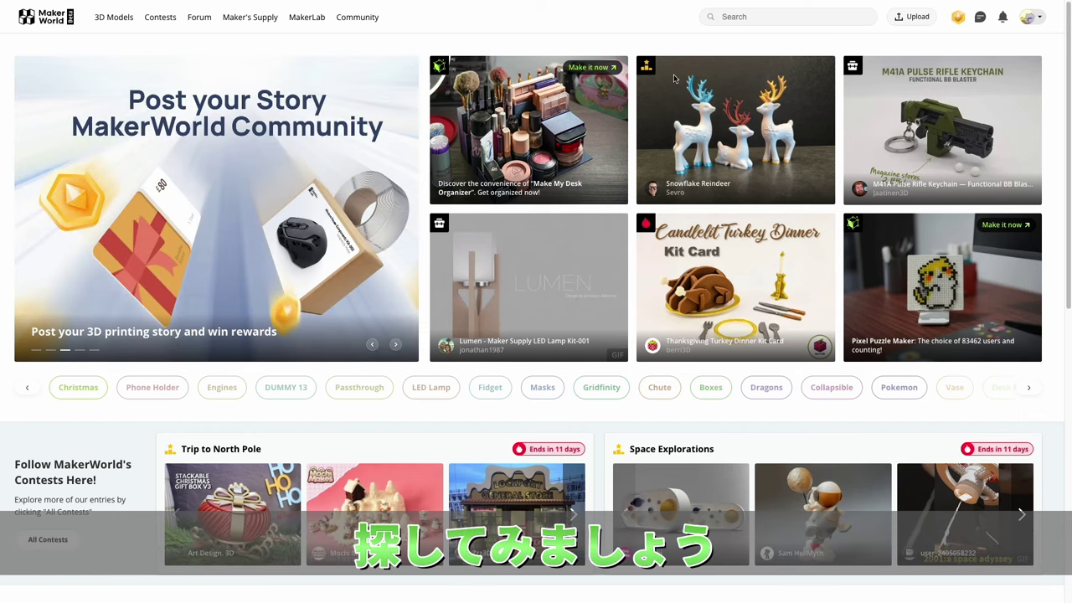
# Step: Switch to the MakerWorld site and search its model library for "santa"
pyautogui.scroll(-1, 668, 135)
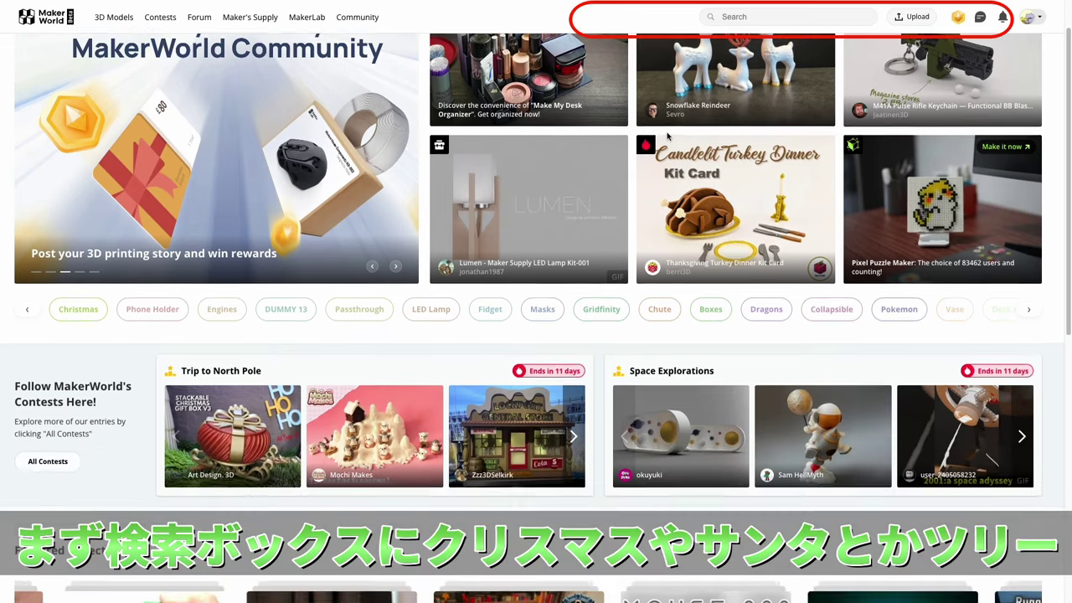
pyautogui.scroll(1, 667, 135)
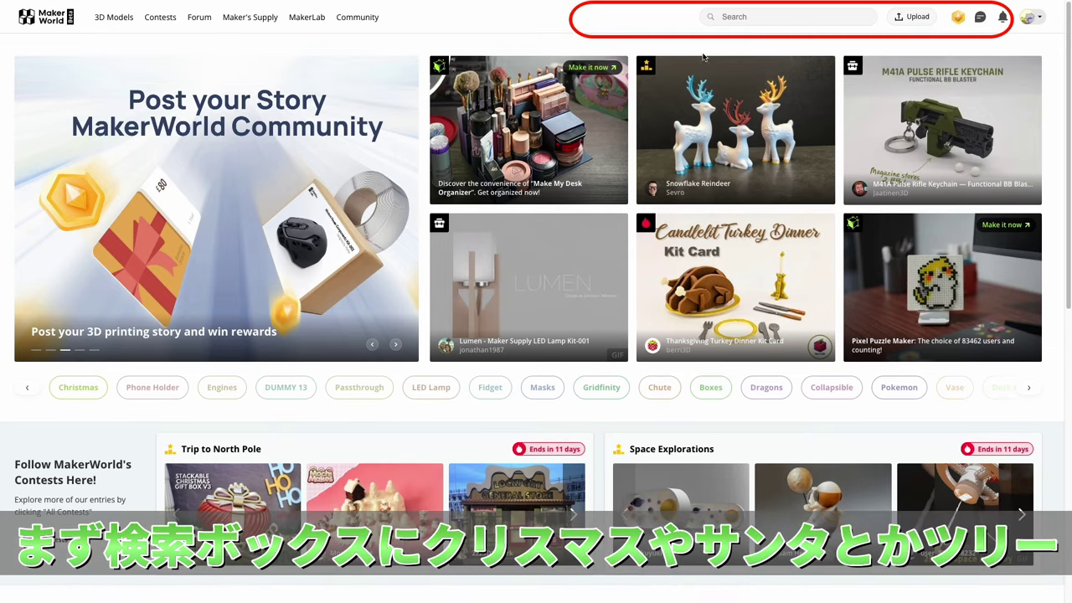
pyautogui.click(722, 16)
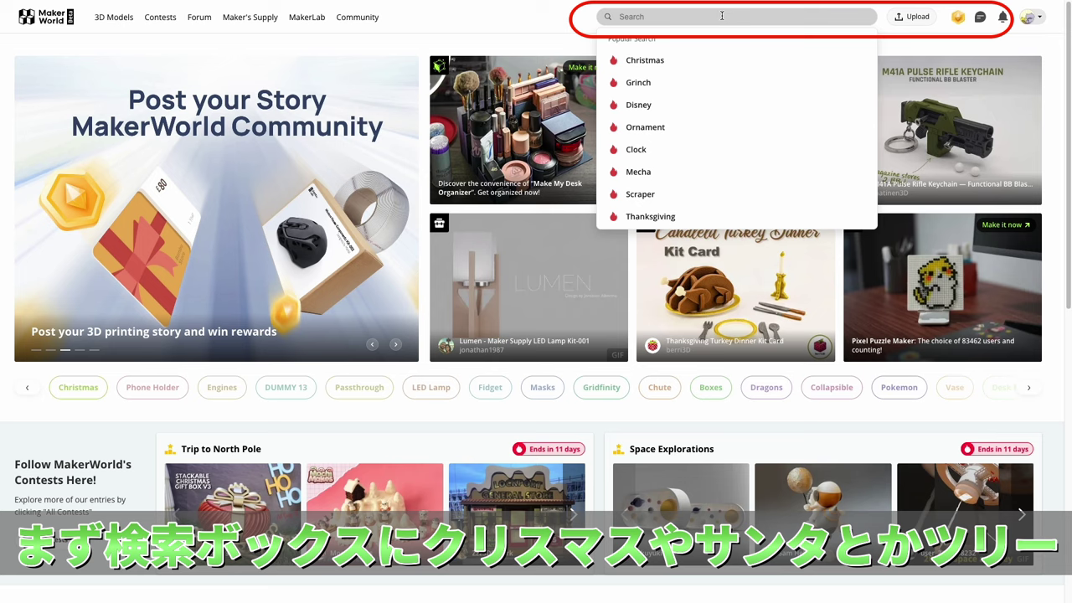
pyautogui.write('San')
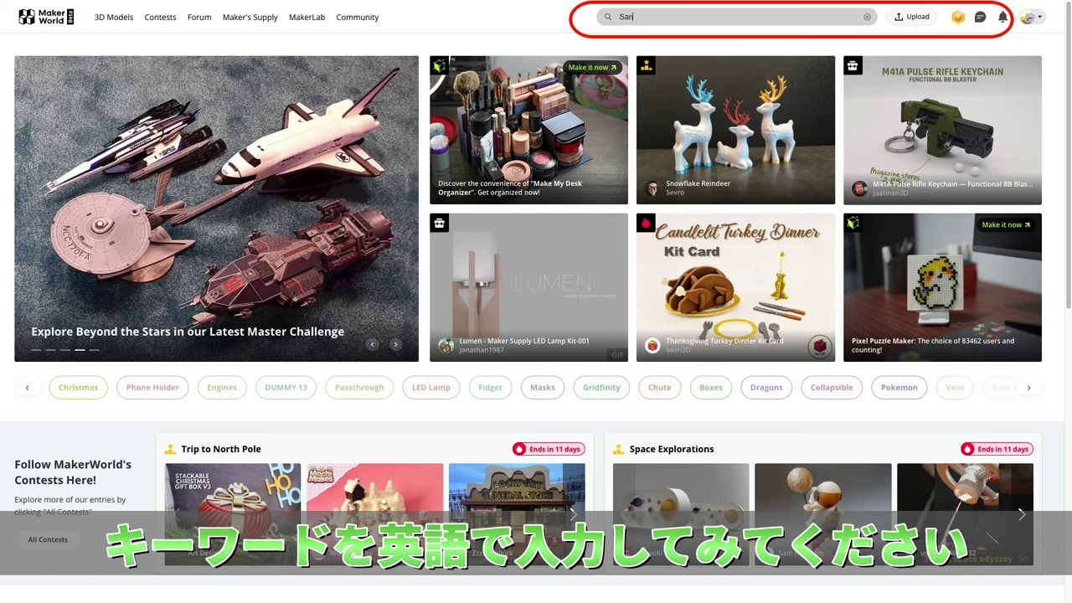
pyautogui.write('ta')
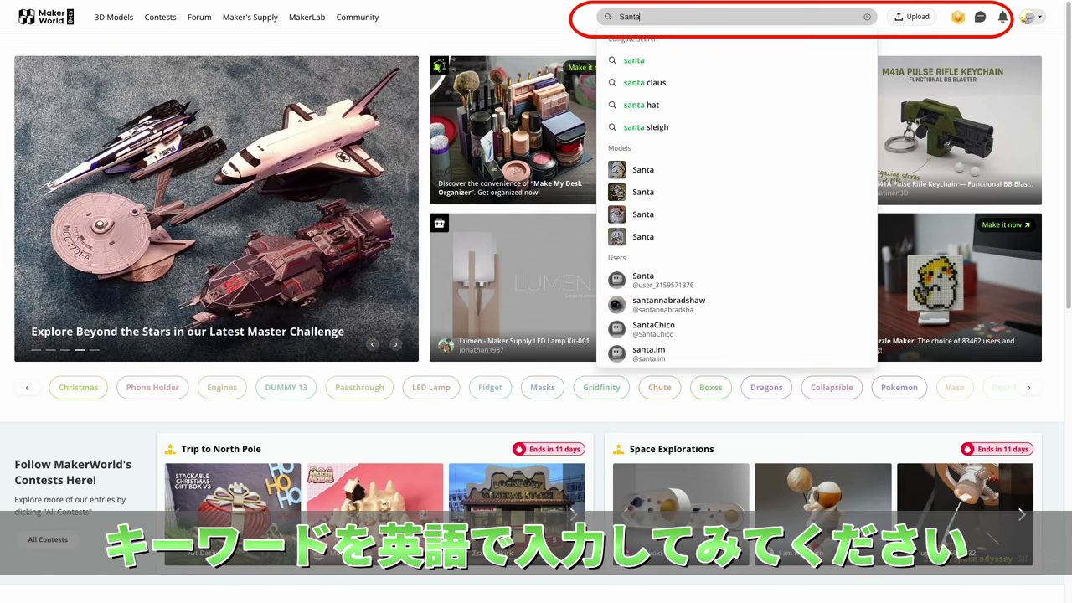
pyautogui.click(716, 59)
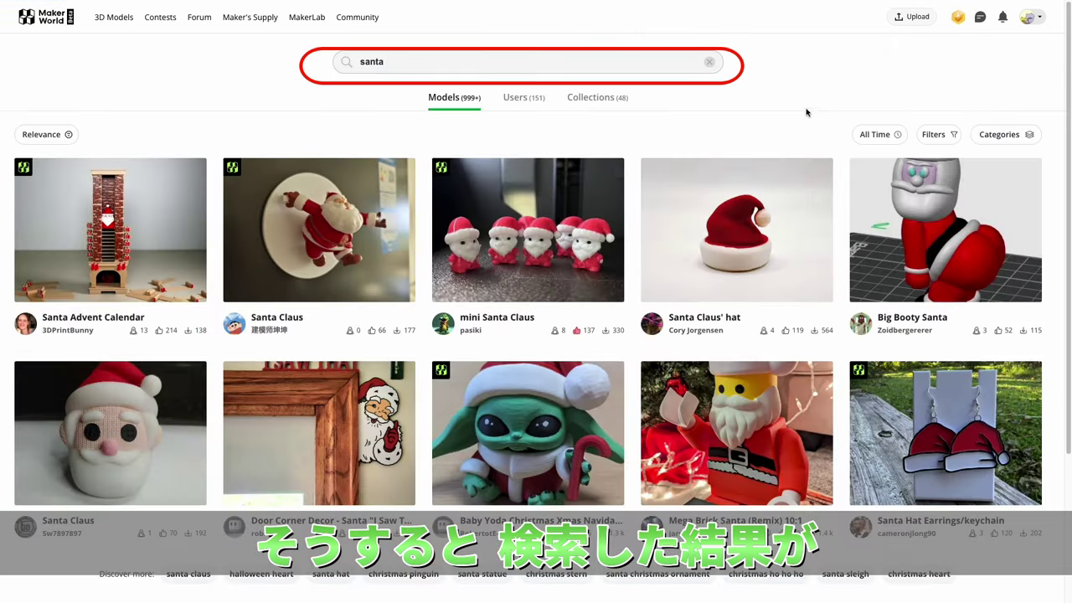
# Step: Browse the santa search results and open the "mini Santa Claus" model page
pyautogui.scroll(-2, 810, 115)
pyautogui.scroll(-3, 810, 115)
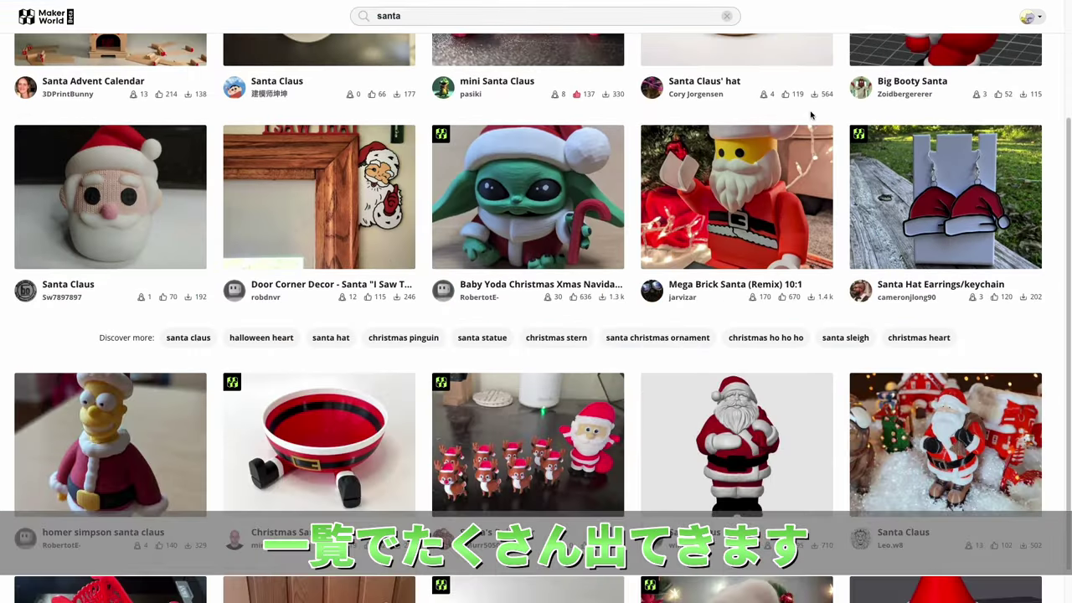
pyautogui.scroll(-2, 806, 136)
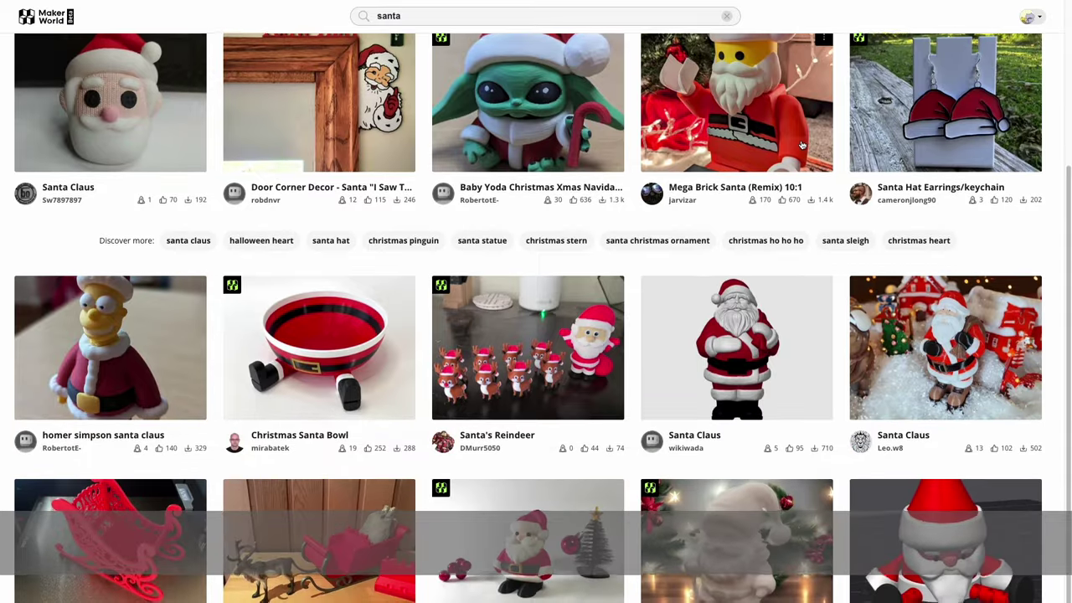
pyautogui.scroll(-2, 801, 146)
pyautogui.scroll(-4, 802, 146)
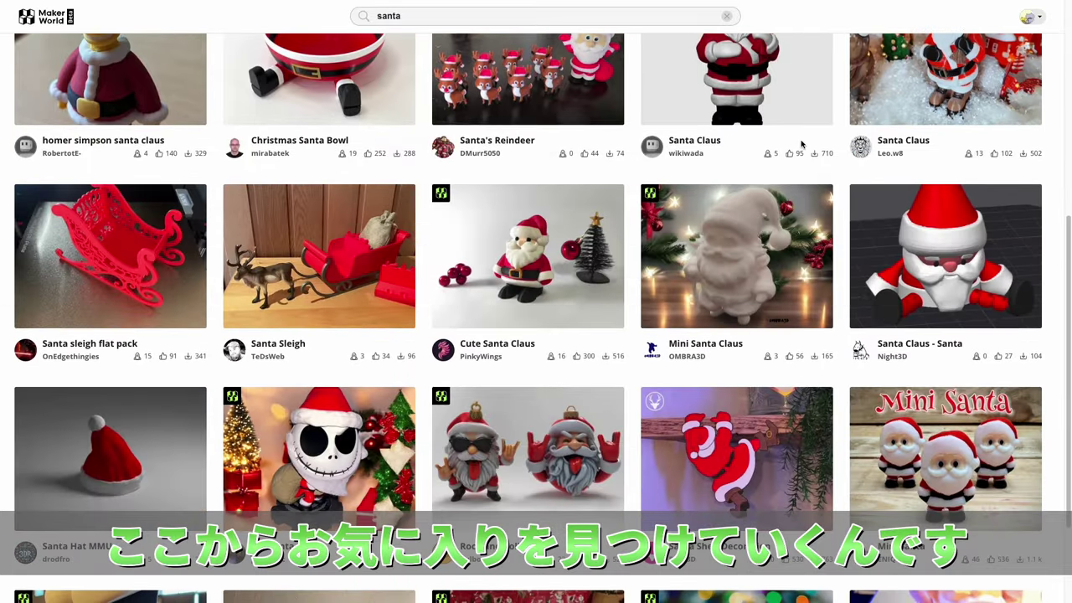
pyautogui.scroll(-1, 801, 146)
pyautogui.scroll(-2, 802, 146)
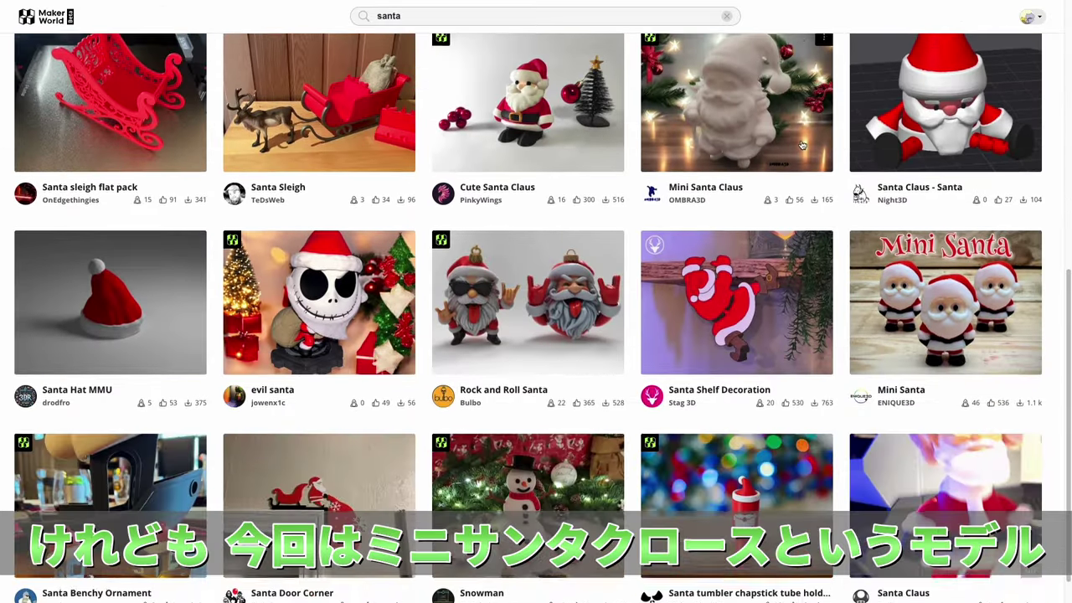
pyautogui.scroll(7, 801, 146)
pyautogui.scroll(8, 802, 146)
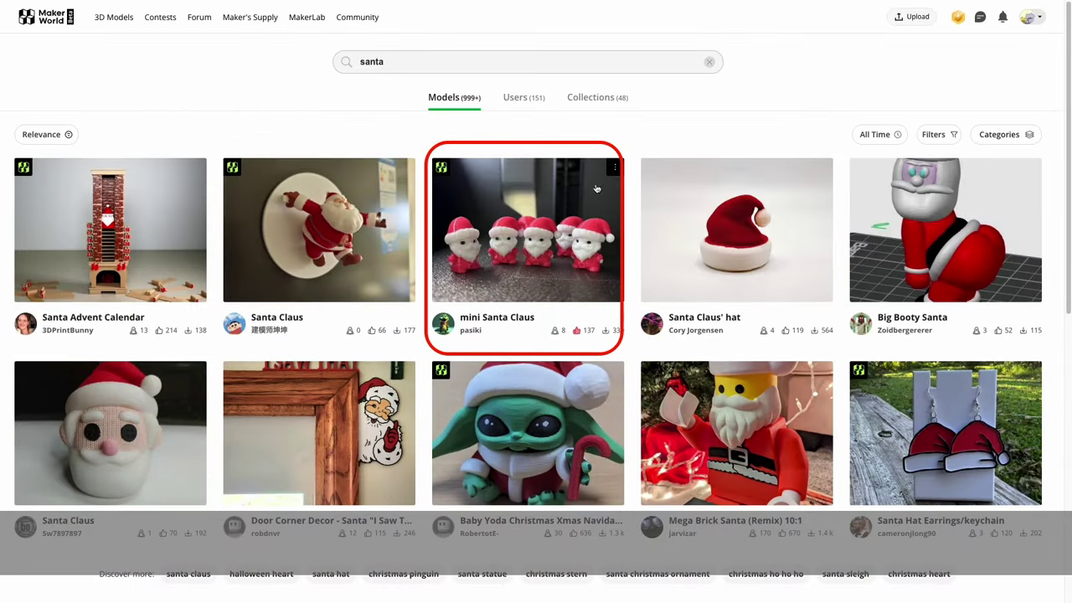
pyautogui.click(561, 283)
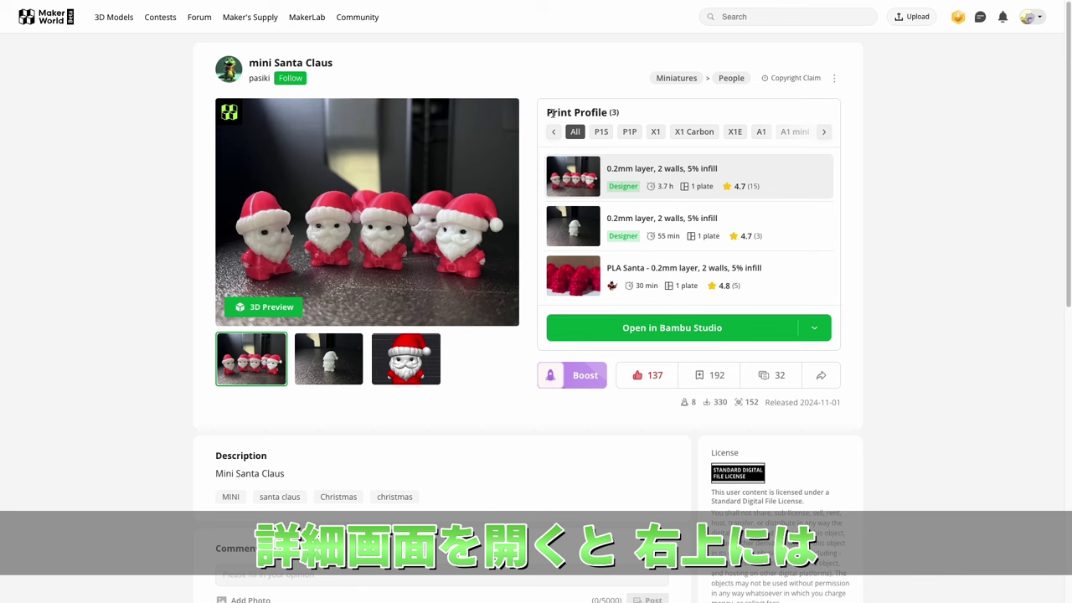
# Step: Examine the Print Profile list and the Description section on the mini Santa Claus page
pyautogui.moveTo(545, 113); pyautogui.dragTo(657, 117)
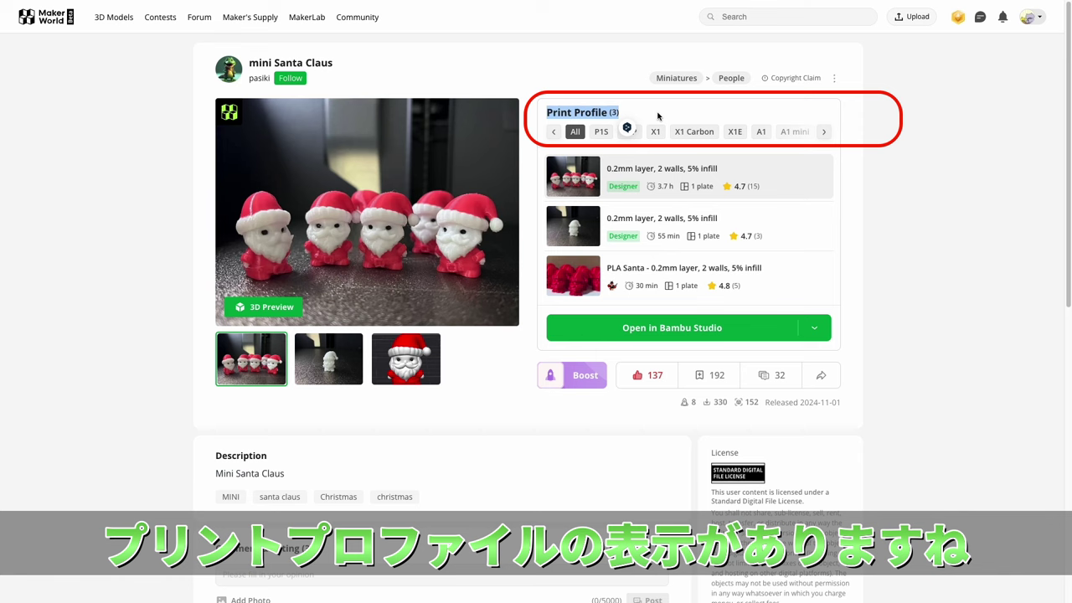
pyautogui.click(882, 137)
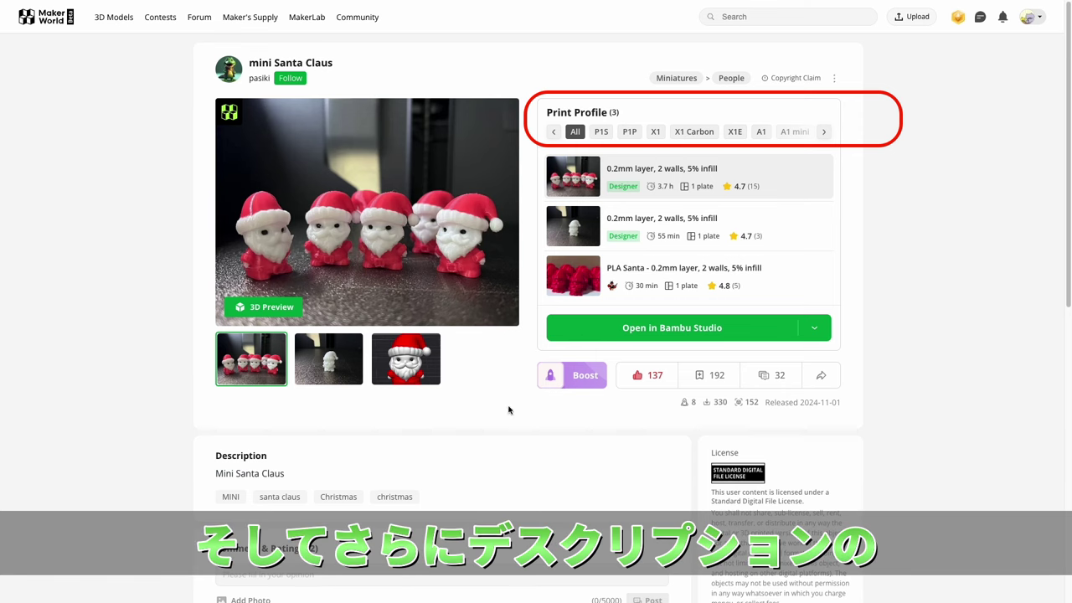
pyautogui.moveTo(269, 458); pyautogui.dragTo(223, 456)
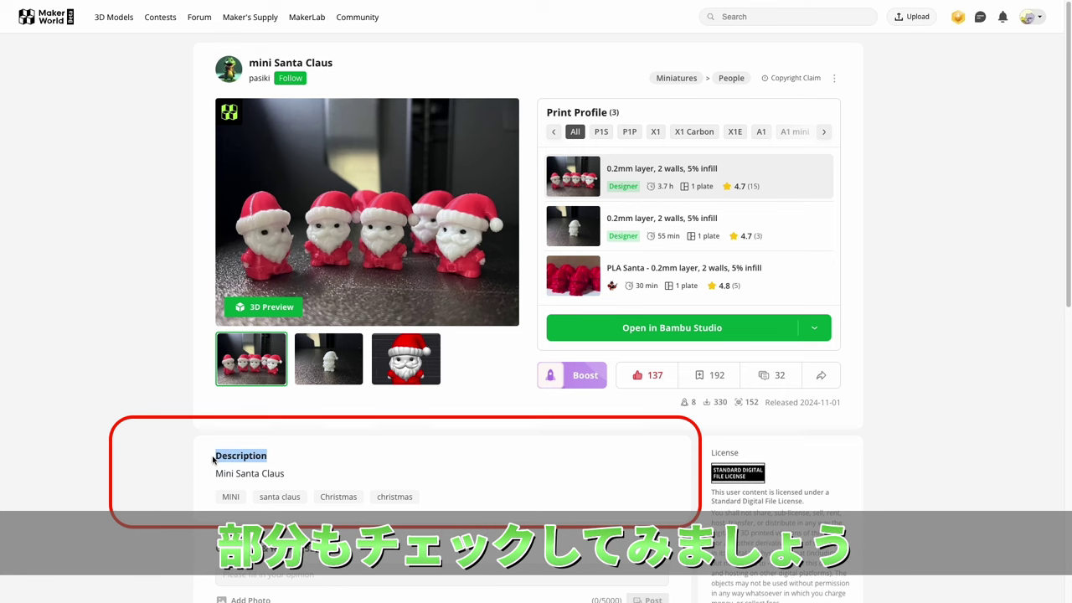
pyautogui.click(198, 446)
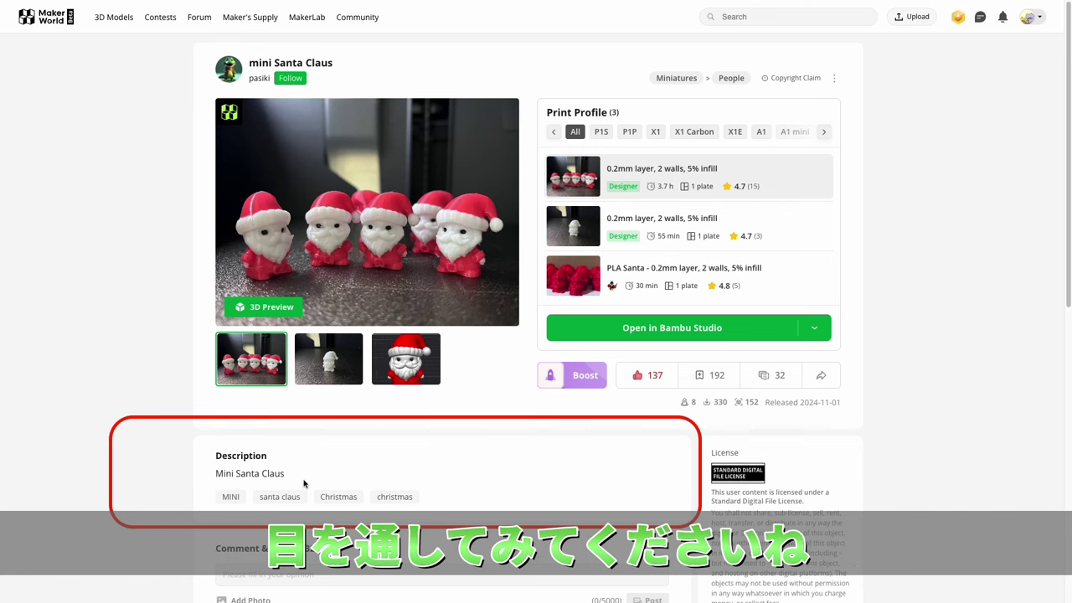
# Step: Review the Comment & Rating section for user ratings, remarks and photos of printed results
pyautogui.scroll(-1, 304, 483)
pyautogui.scroll(-3, 304, 483)
pyautogui.scroll(-1, 304, 483)
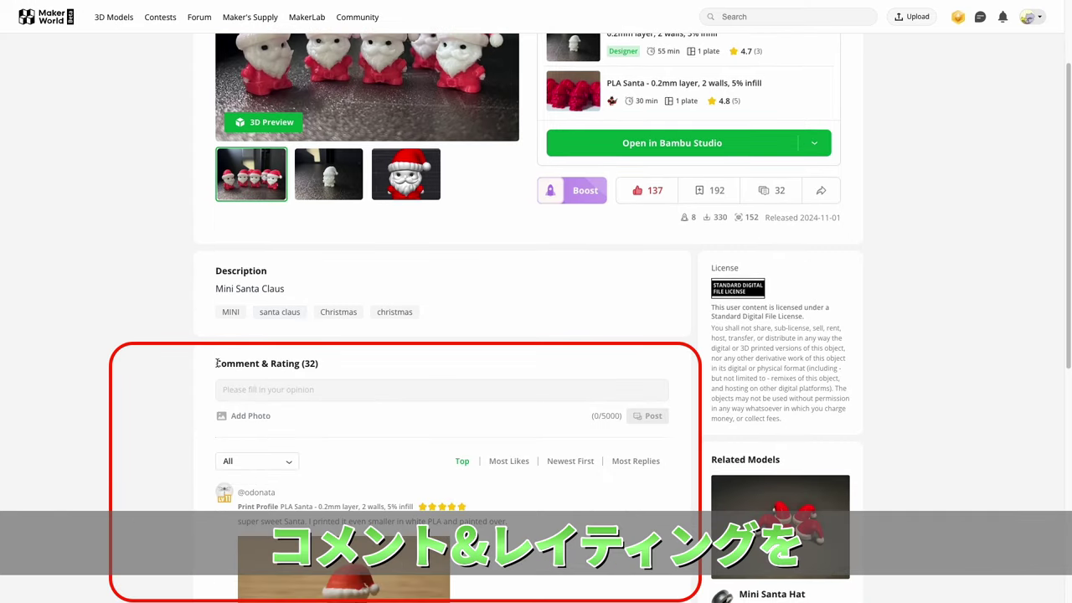
pyautogui.moveTo(218, 364); pyautogui.dragTo(320, 365)
pyautogui.click(402, 366)
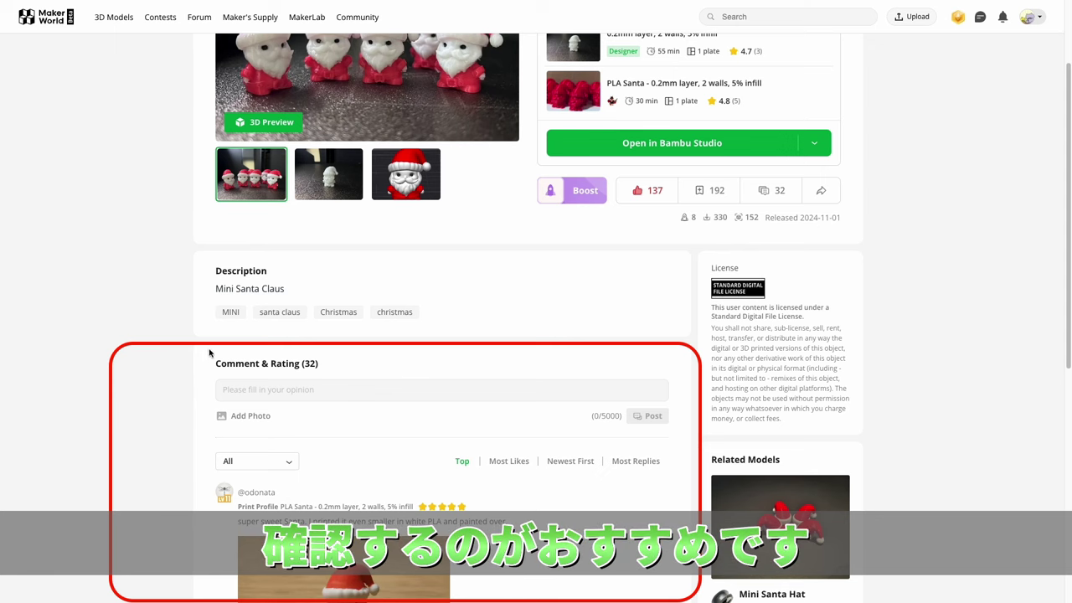
pyautogui.scroll(-1, 385, 392)
pyautogui.scroll(-3, 385, 392)
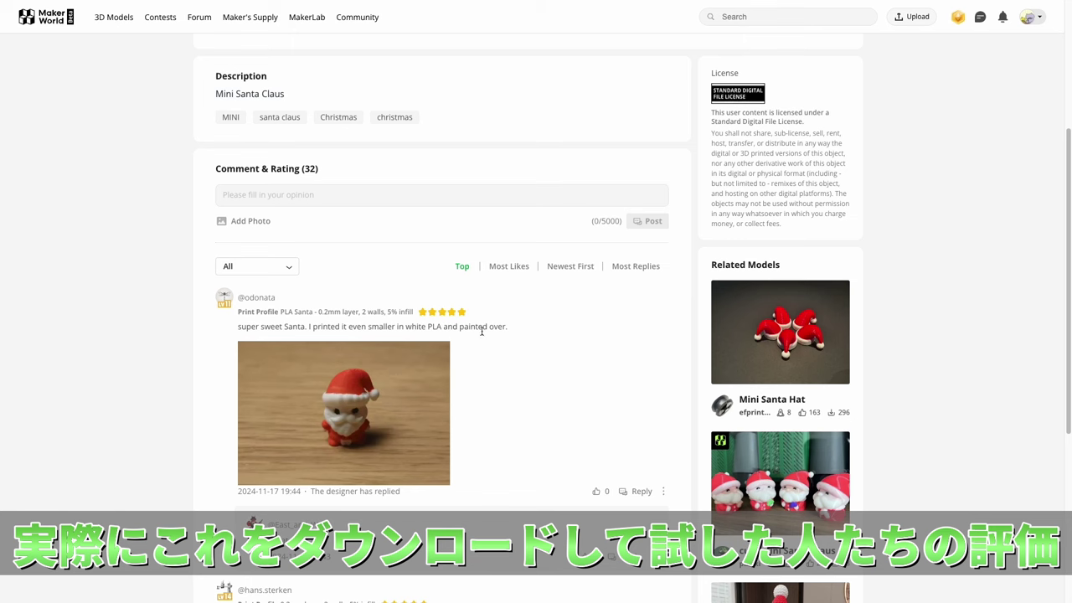
pyautogui.scroll(-5, 484, 345)
pyautogui.scroll(-1, 484, 345)
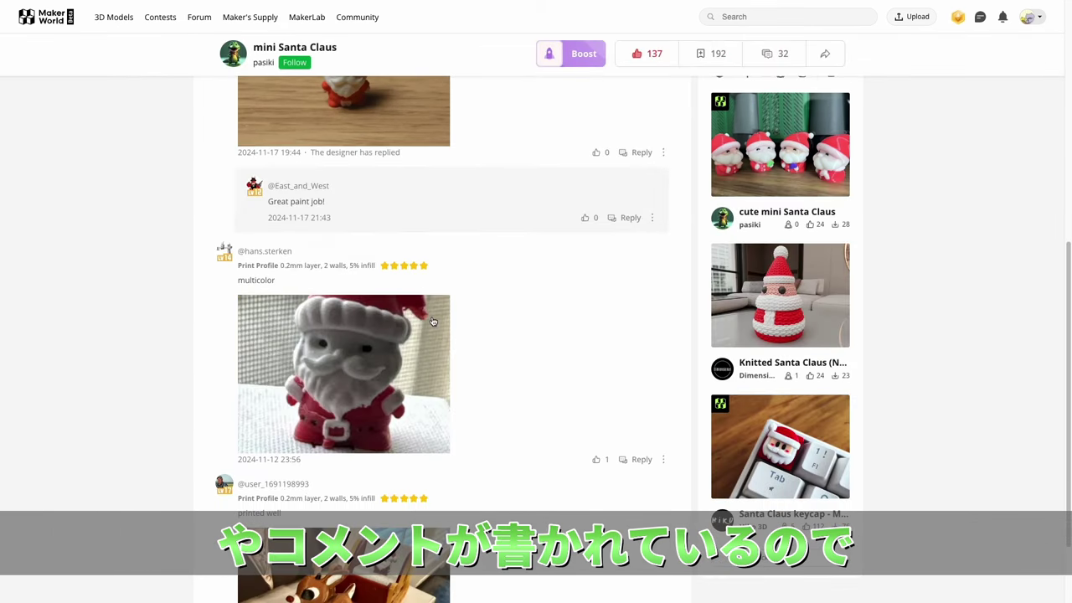
pyautogui.scroll(-2, 492, 317)
pyautogui.scroll(-3, 489, 323)
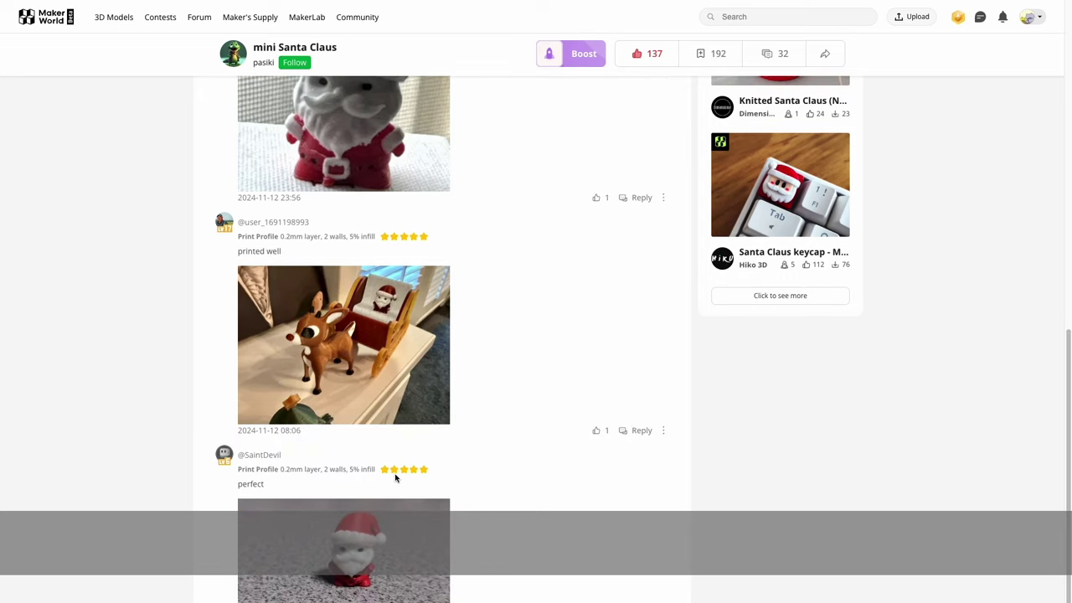
pyautogui.scroll(-1, 397, 478)
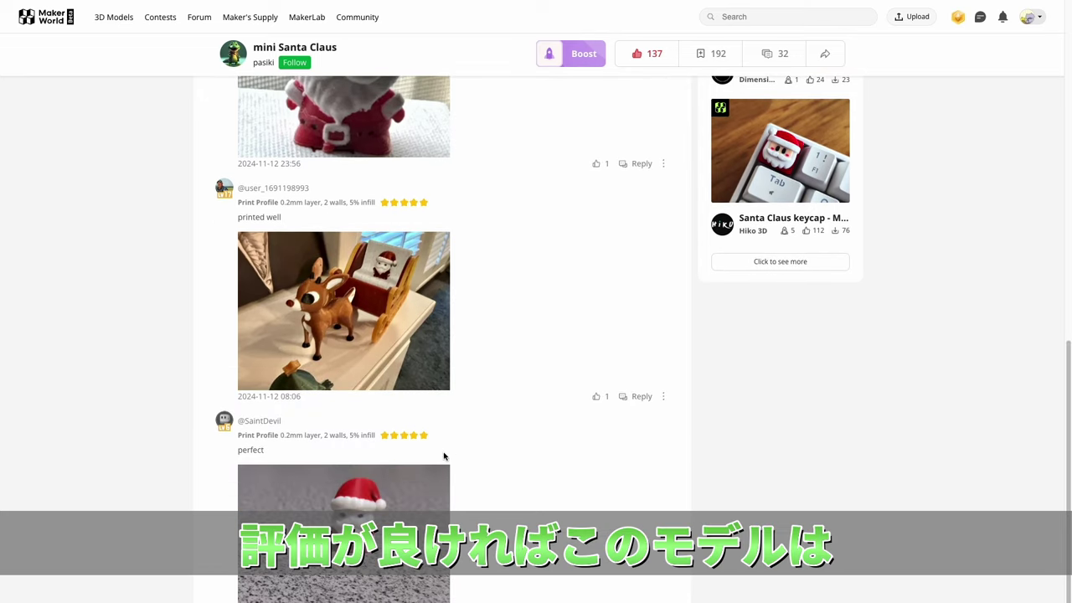
pyautogui.scroll(-1, 486, 432)
pyautogui.scroll(-4, 485, 432)
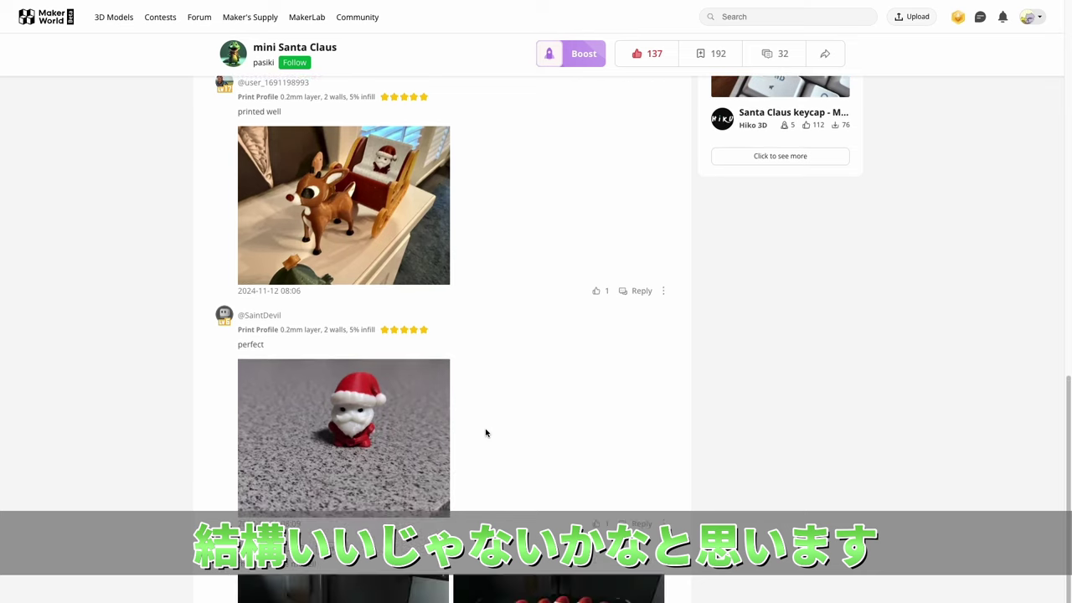
# Step: Open the mini Santa Claus model in Bambu Studio from its download options and reposition the Bambu Studio window
pyautogui.scroll(15, 485, 433)
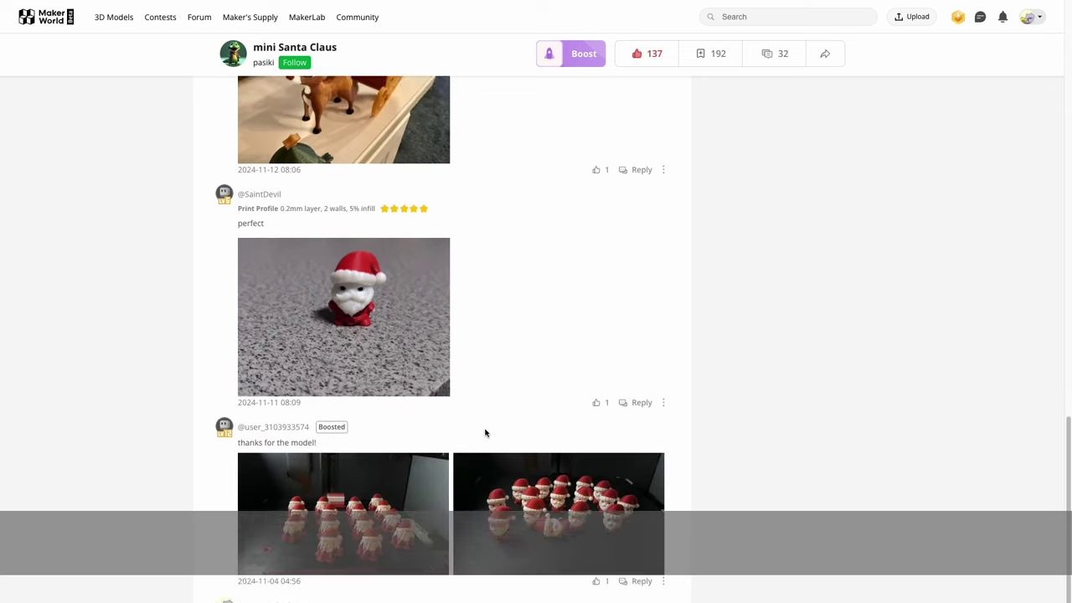
pyautogui.scroll(3, 486, 433)
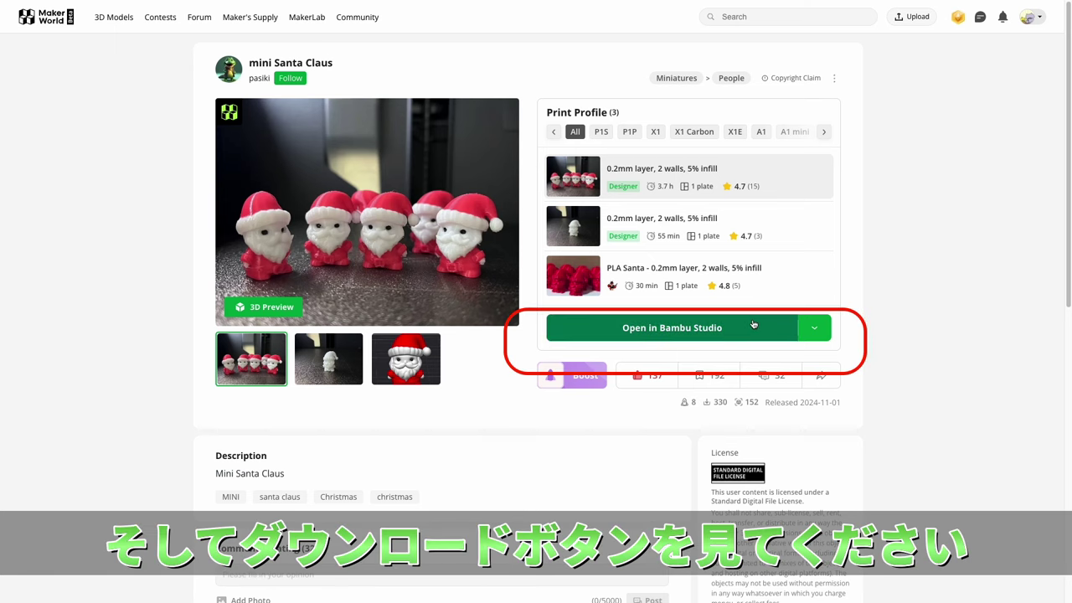
pyautogui.click(823, 332)
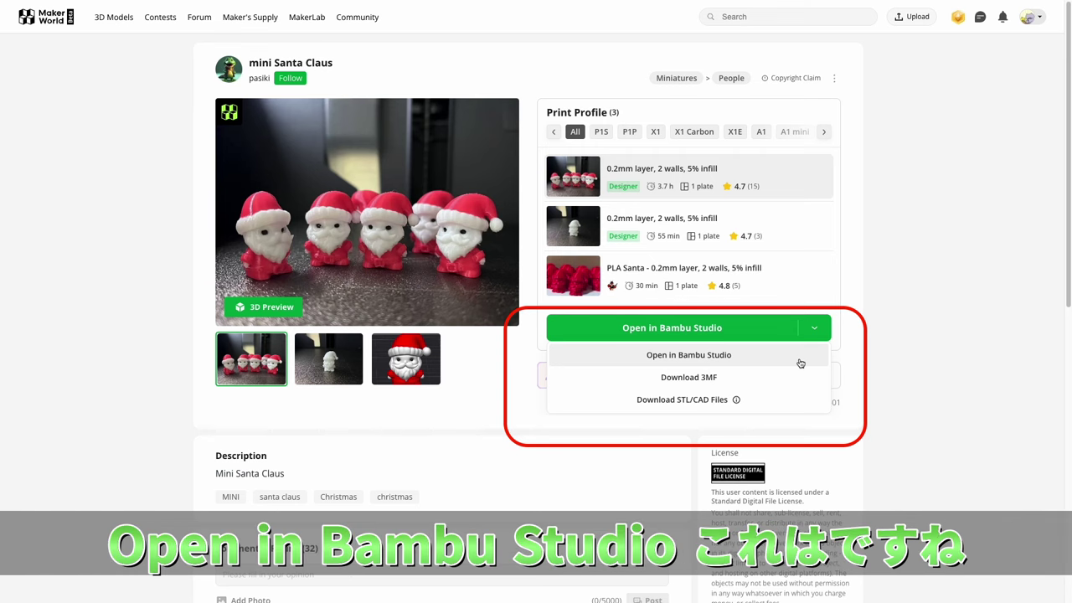
pyautogui.click(800, 363)
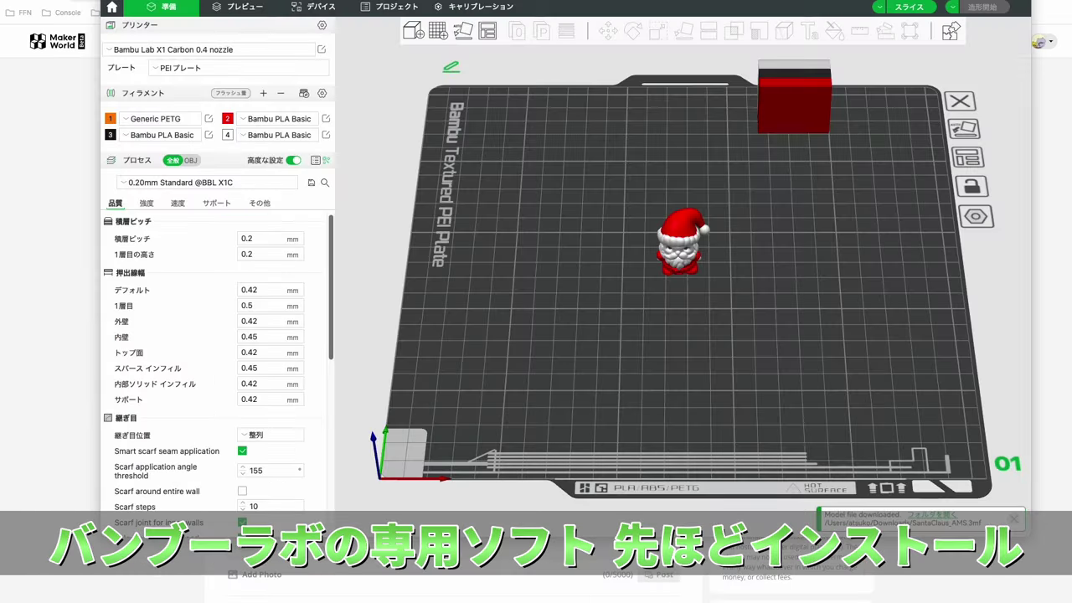
pyautogui.moveTo(211, 2); pyautogui.dragTo(124, 14)
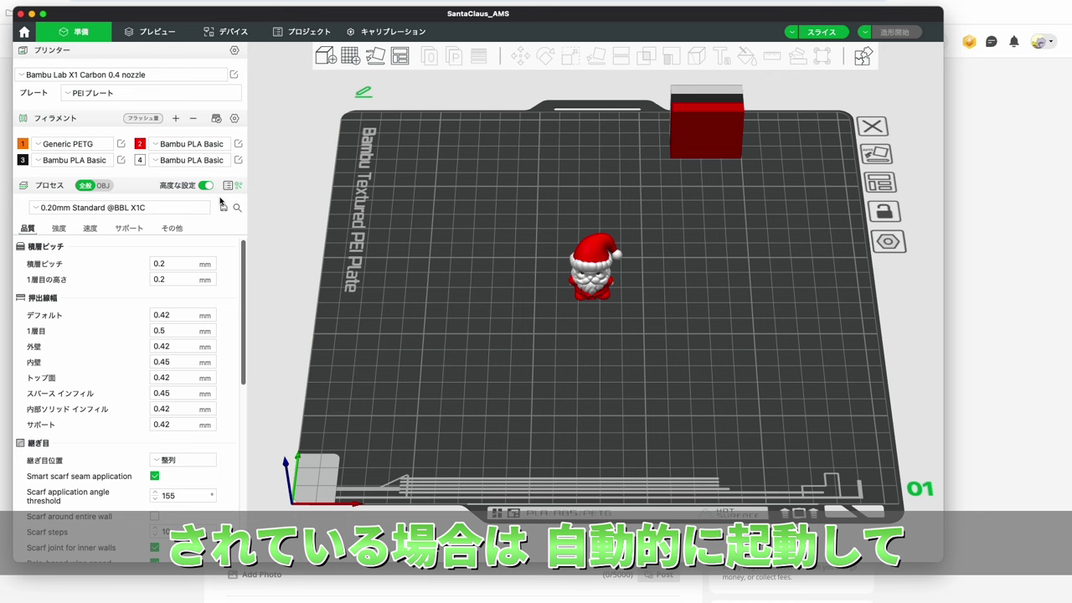
pyautogui.scroll(-1, 90, 309)
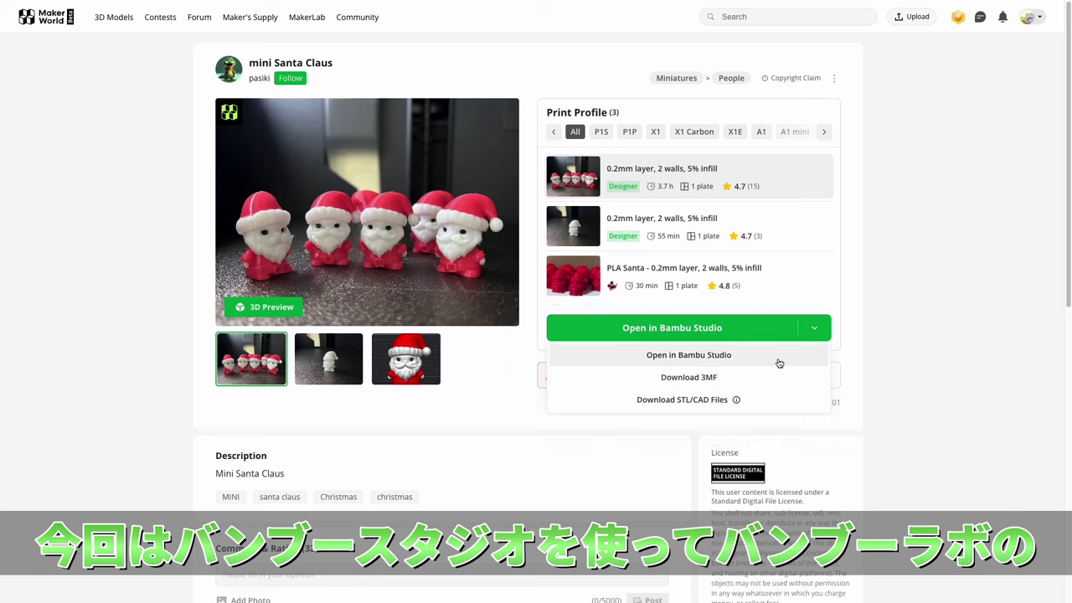
# Step: From the MakerWorld page, import the mini Santa Claus model into Bambu Studio and allow the browser to launch the application
pyautogui.click(705, 356)
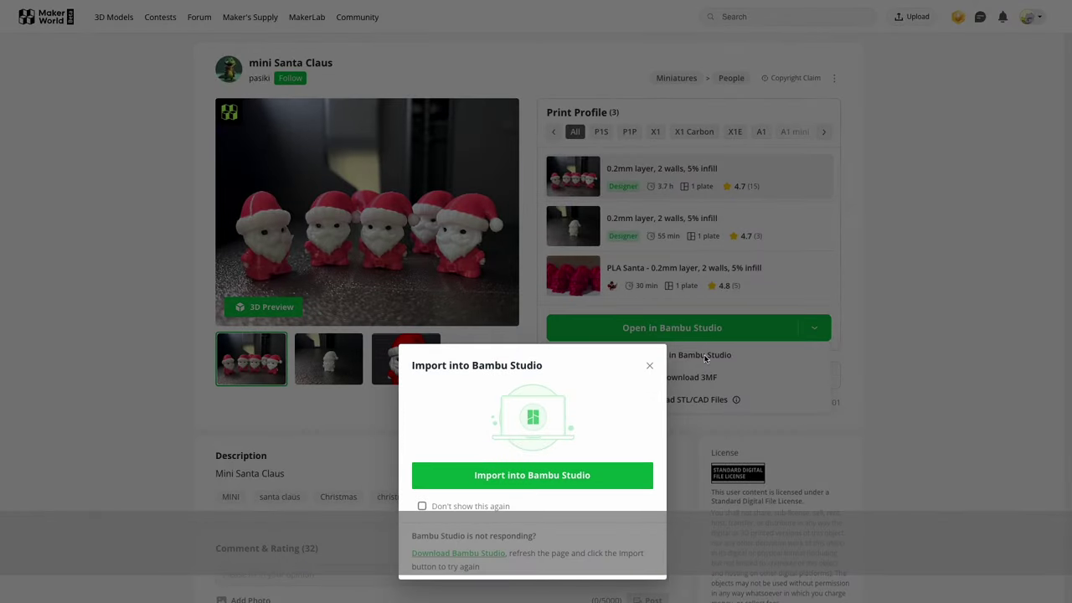
pyautogui.click(637, 475)
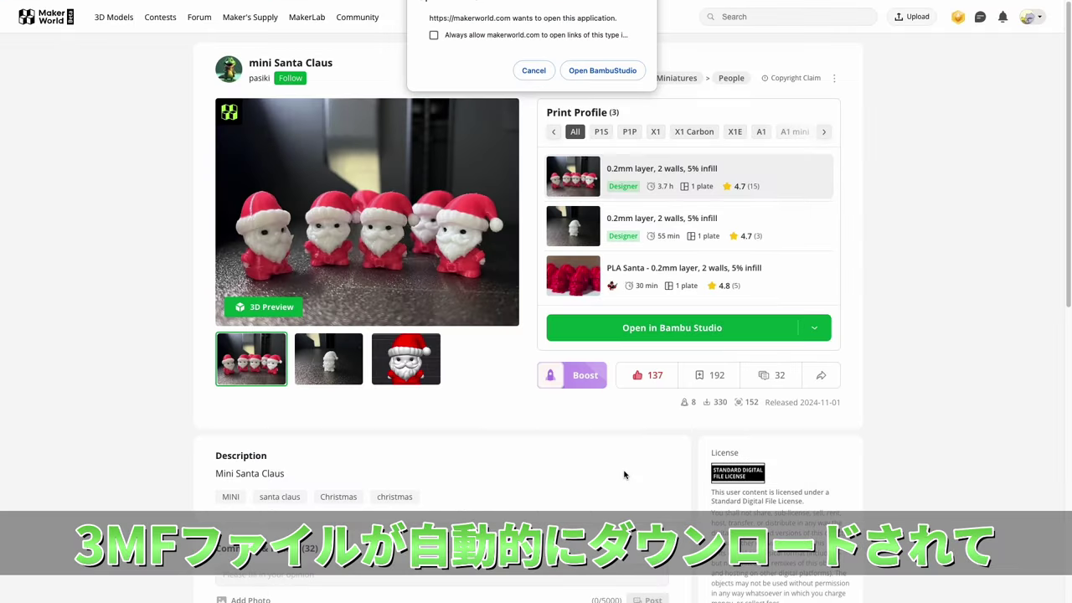
pyautogui.click(600, 73)
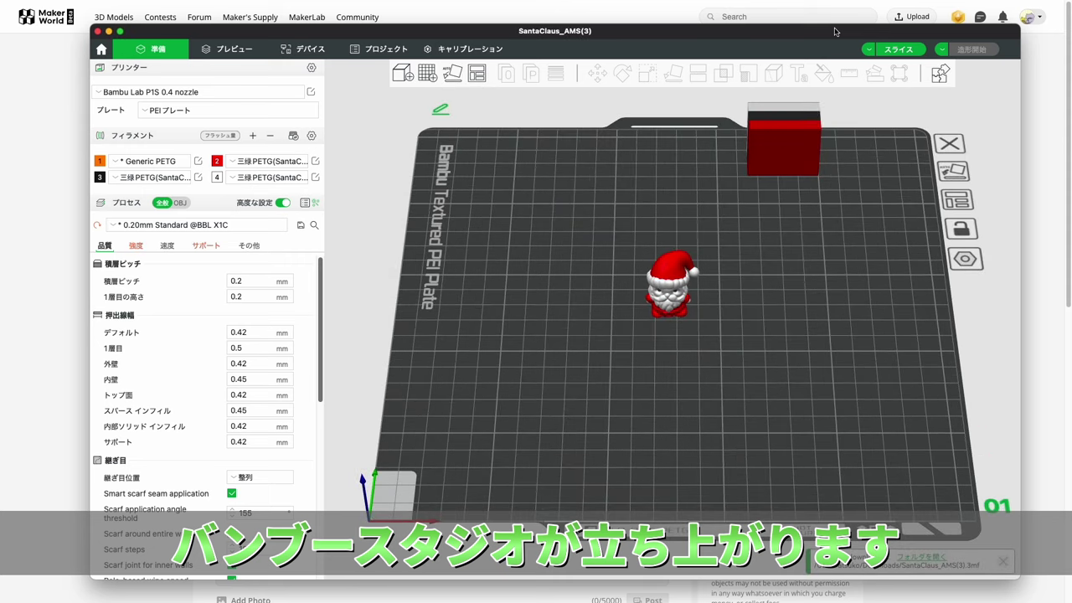
# Step: Inspect the imported Santa model up close and review its strength and support process settings
pyautogui.moveTo(788, 203); pyautogui.dragTo(741, 285)
pyautogui.scroll(10, 741, 285)
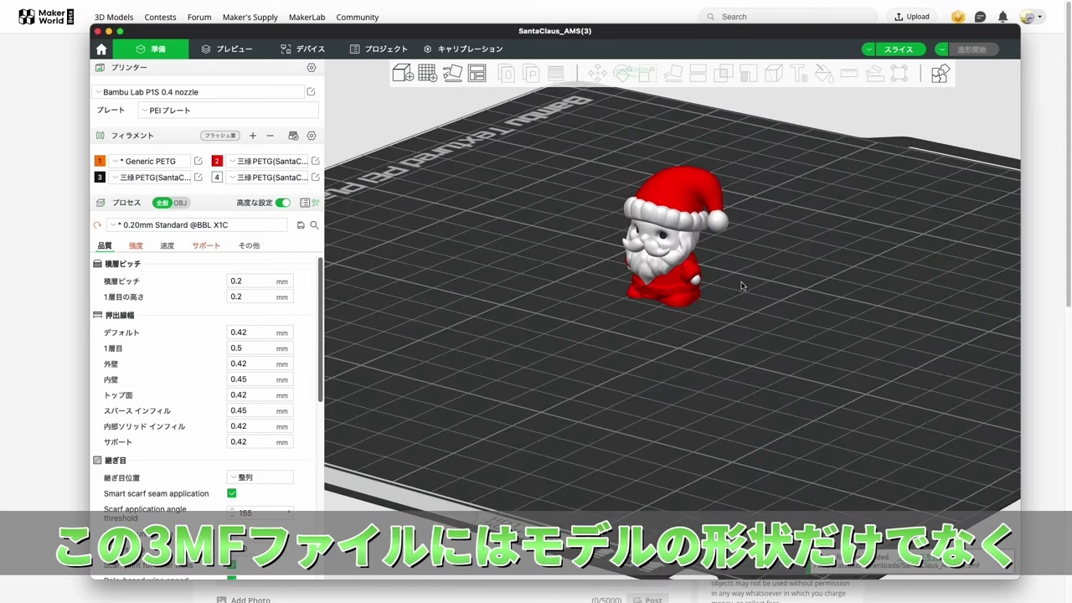
pyautogui.click(142, 247)
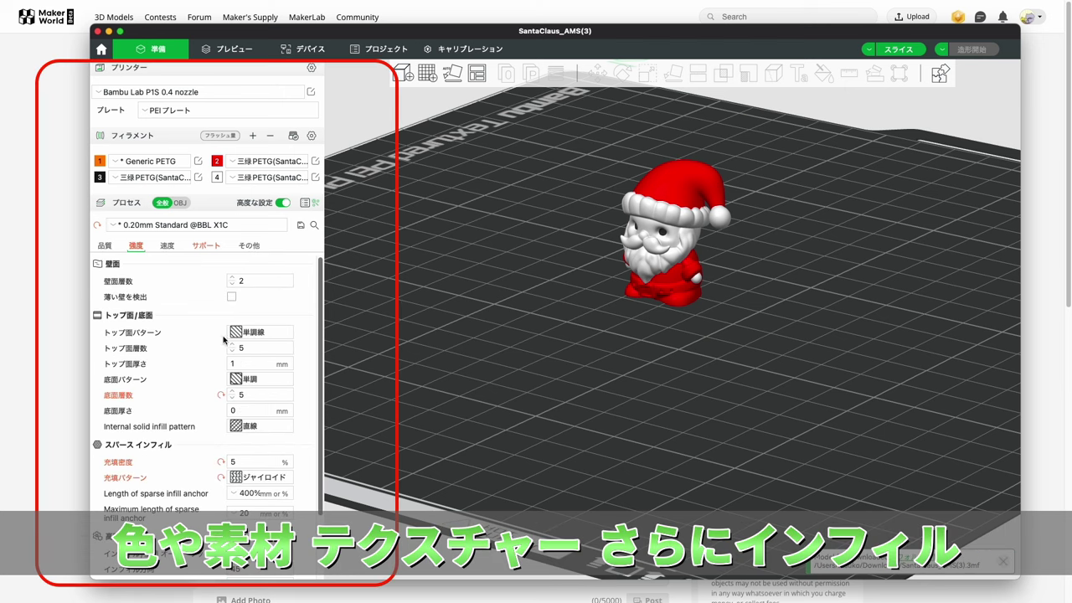
pyautogui.click(208, 248)
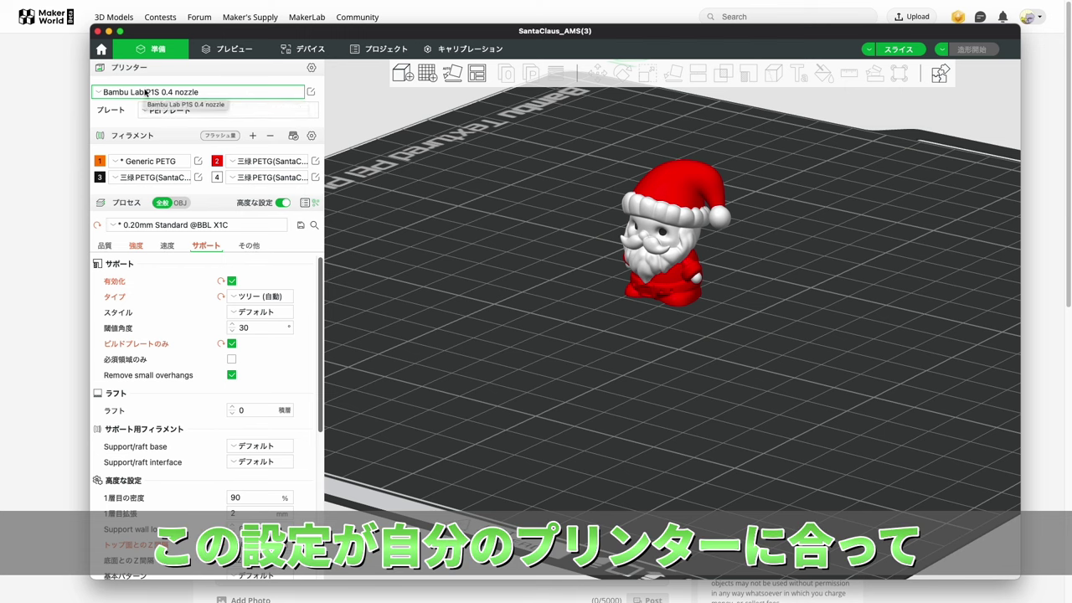
# Step: Set the printer to Bambu Lab X1 Carbon 0.4 nozzle and choose the PEI plate (PEIプレート)
pyautogui.click(210, 92)
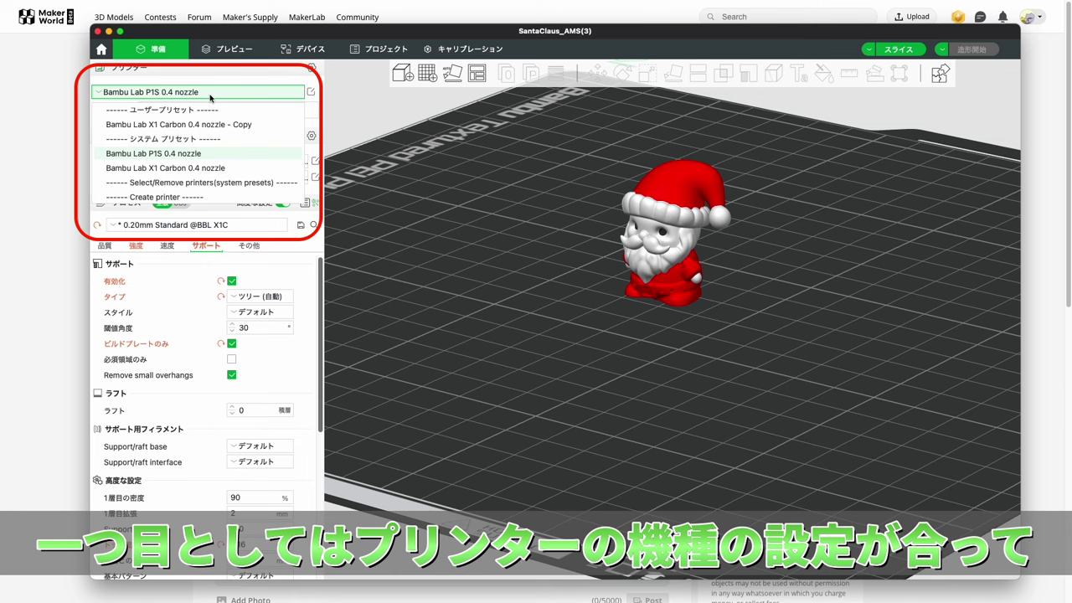
pyautogui.click(234, 170)
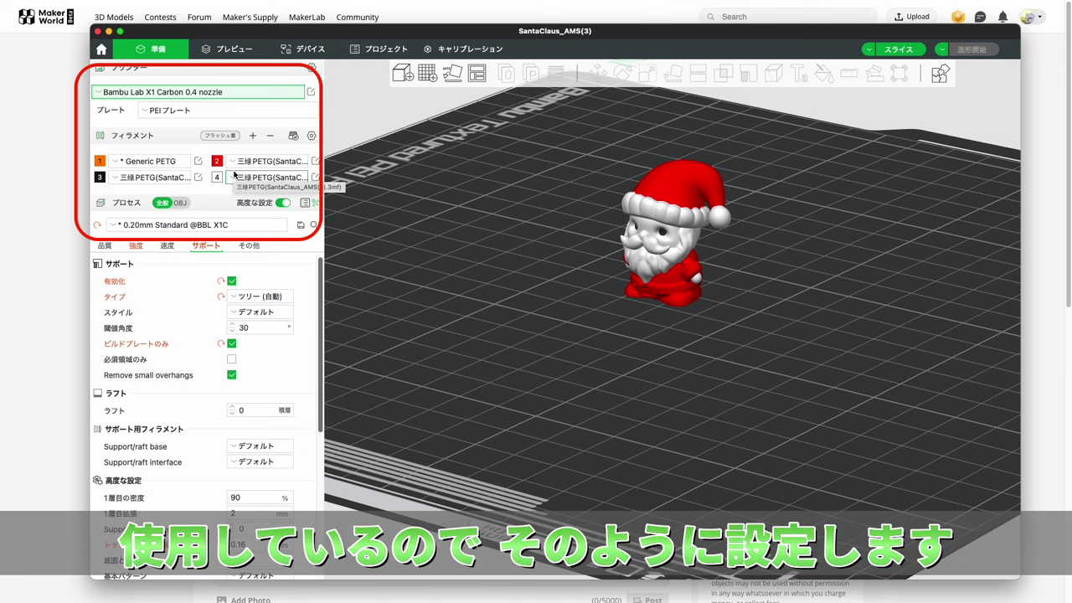
pyautogui.click(237, 118)
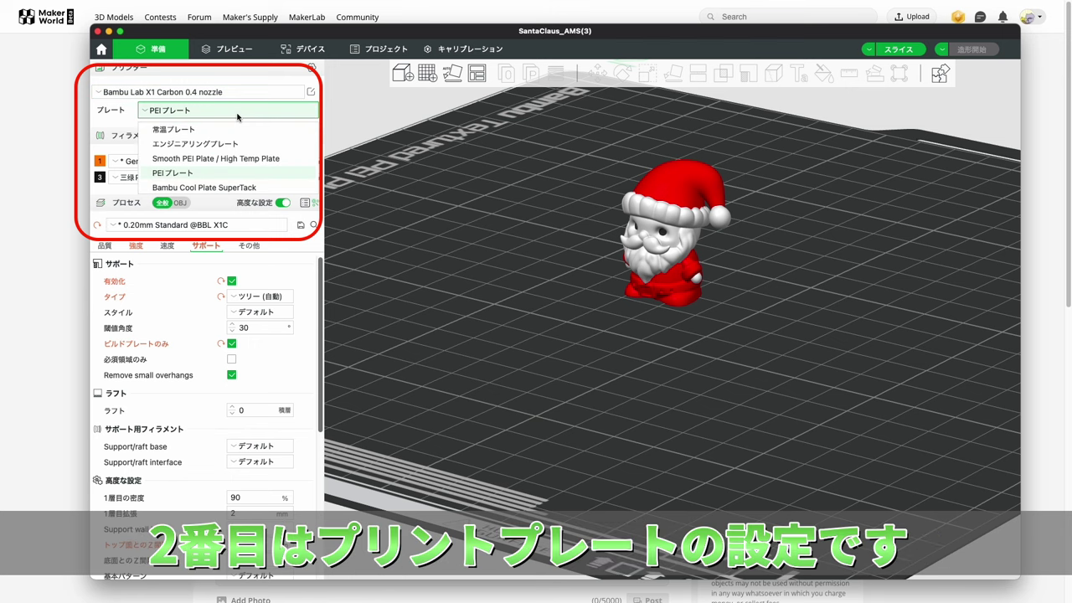
pyautogui.click(225, 175)
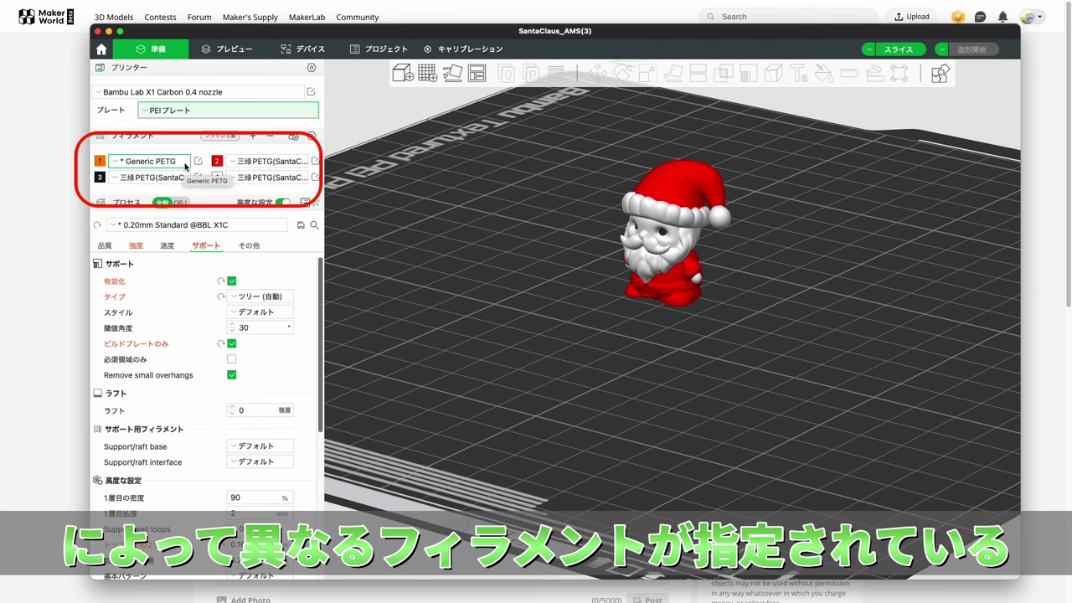
# Step: Set filament 1 to Generic PLA-CF and filament 2 to Bambu PLA Basic
pyautogui.click(185, 165)
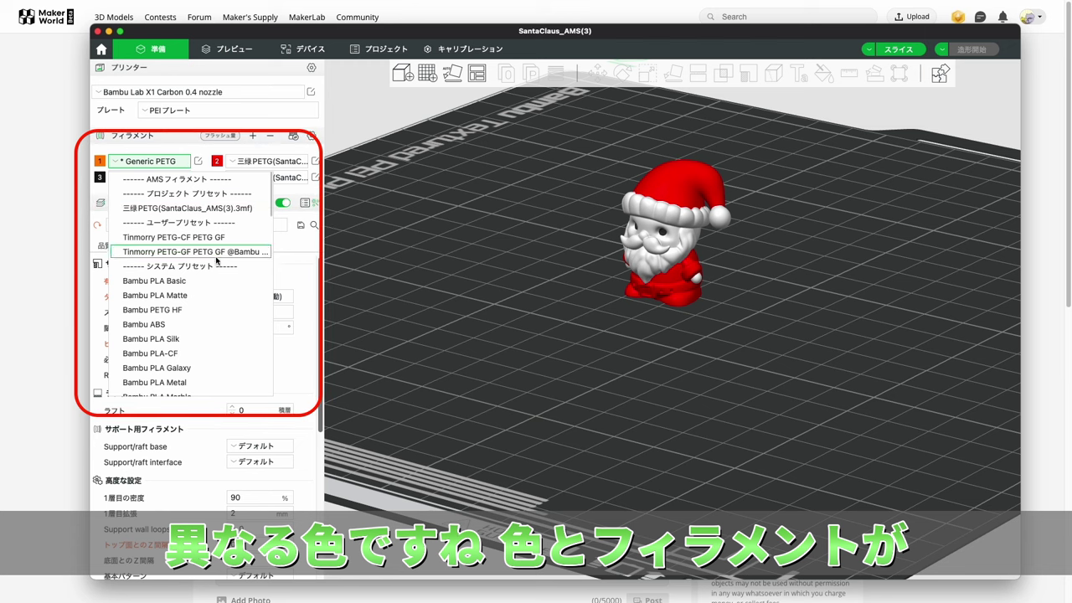
pyautogui.scroll(-5, 242, 282)
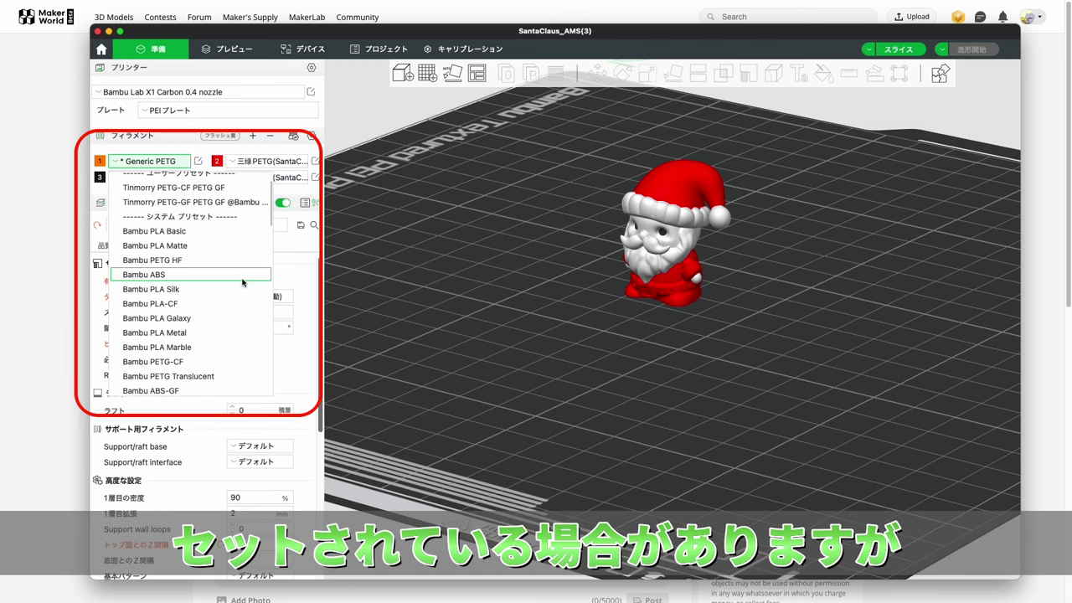
pyautogui.scroll(-10, 242, 282)
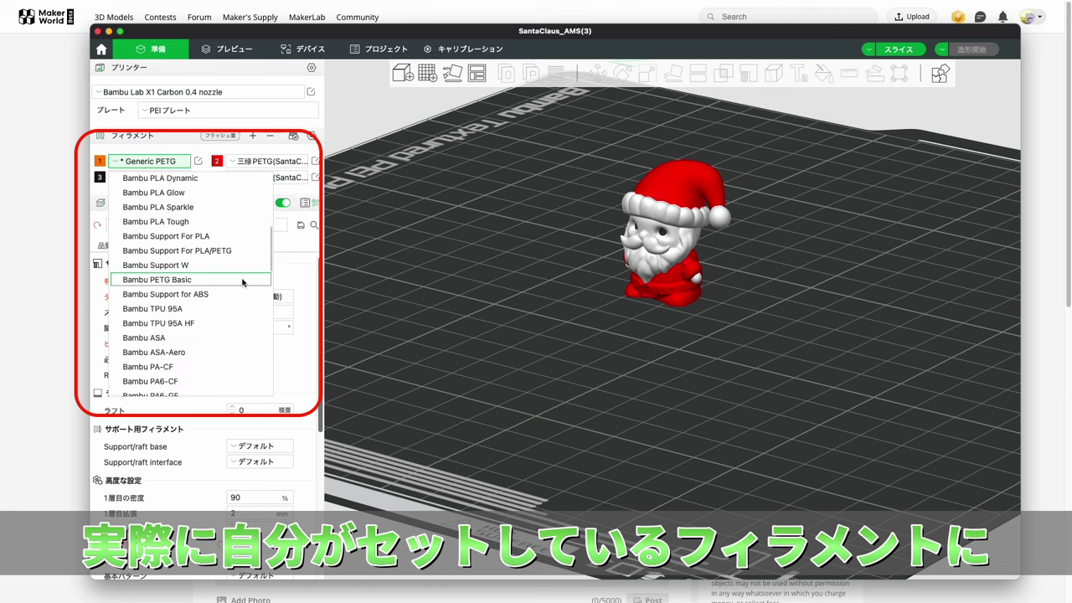
pyautogui.scroll(-6, 242, 282)
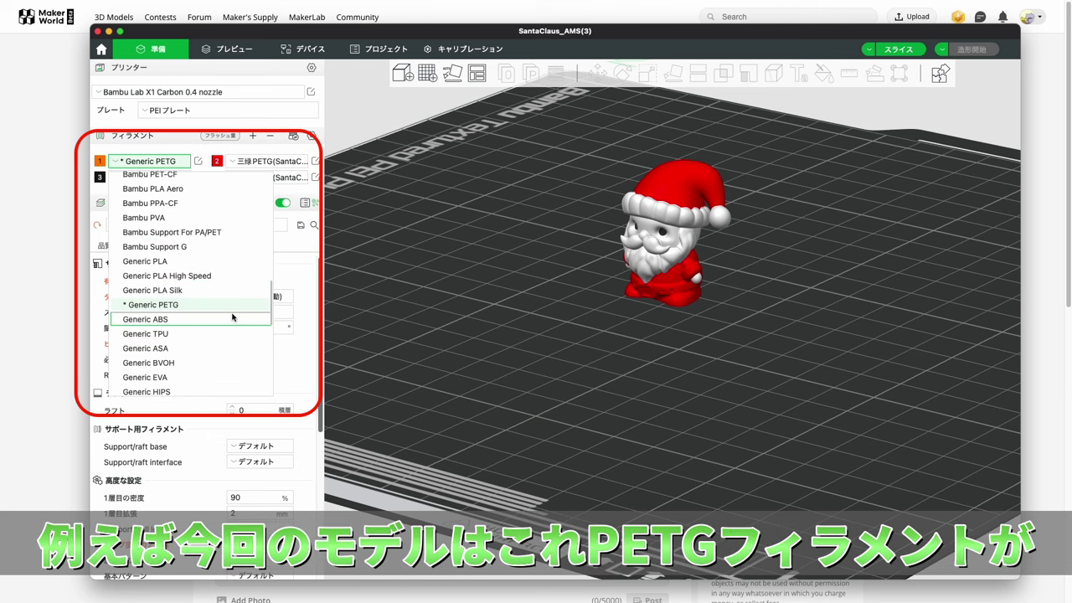
pyautogui.scroll(-2, 233, 317)
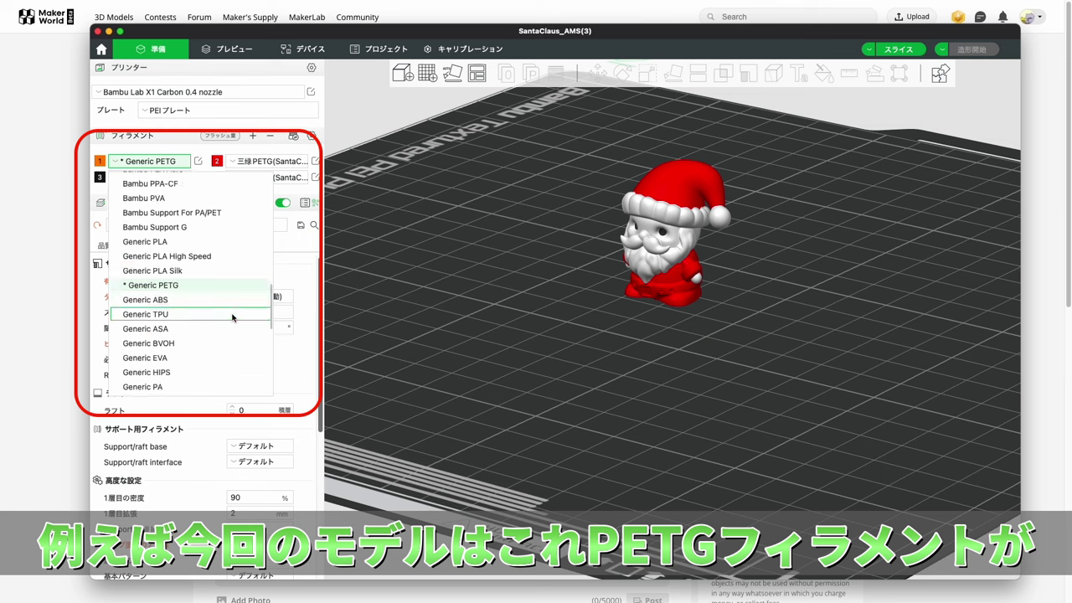
pyautogui.scroll(-3, 232, 317)
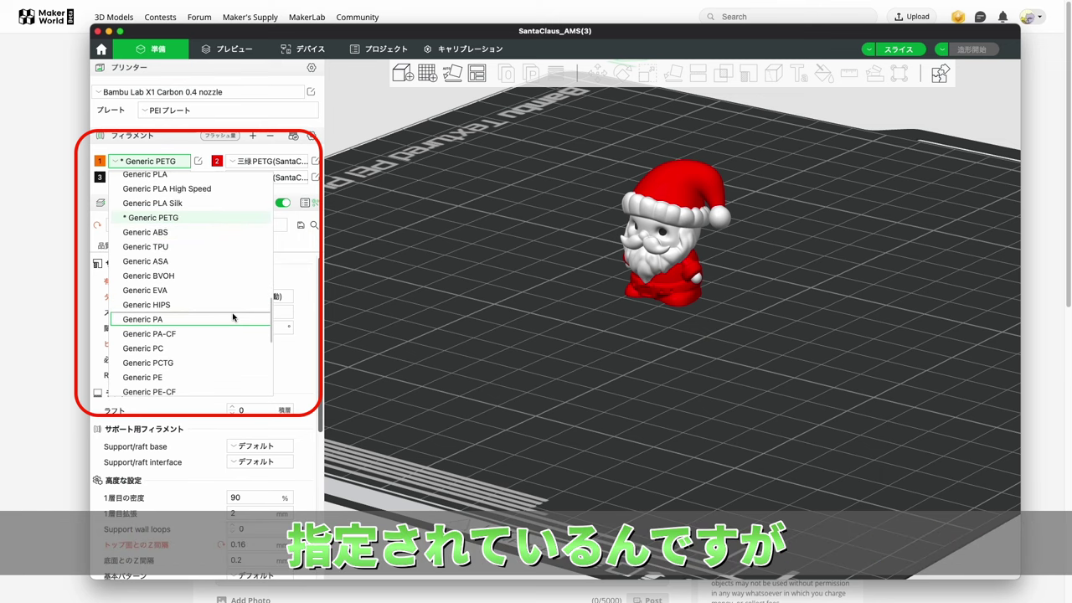
pyautogui.scroll(-3, 233, 317)
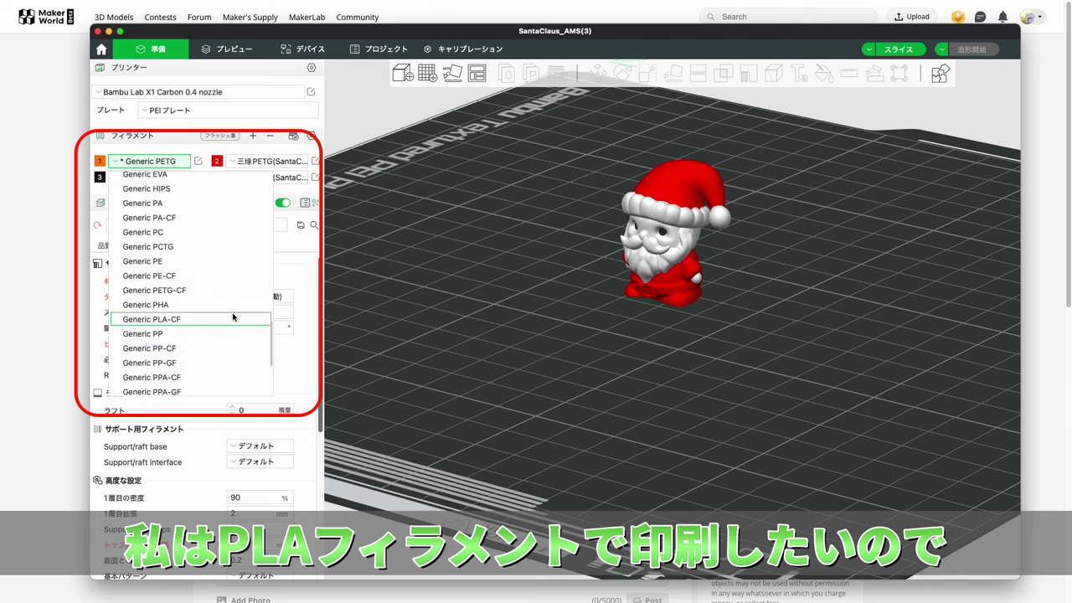
pyautogui.scroll(-1, 232, 318)
pyautogui.scroll(-4, 233, 317)
pyautogui.scroll(-2, 233, 318)
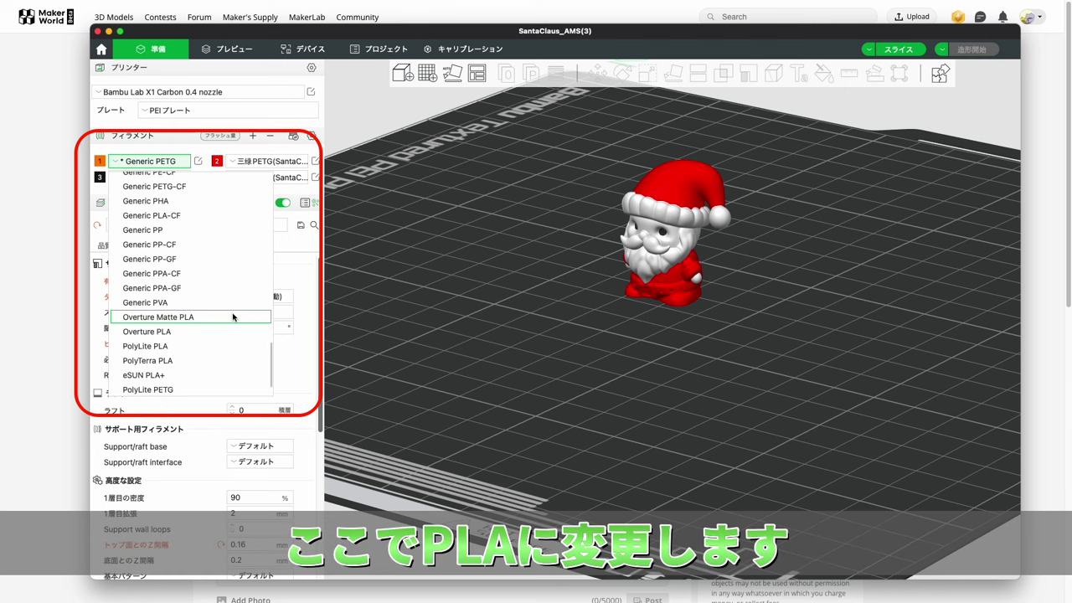
pyautogui.scroll(-1, 232, 318)
pyautogui.scroll(5, 233, 317)
pyautogui.scroll(2, 233, 318)
pyautogui.scroll(1, 233, 318)
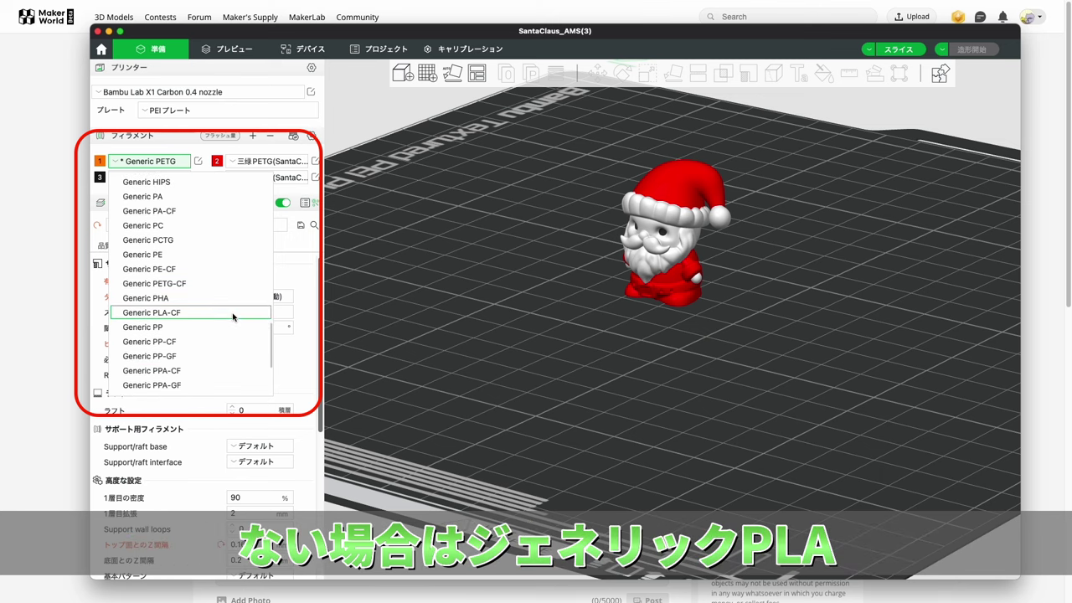
pyautogui.click(233, 313)
pyautogui.click(277, 163)
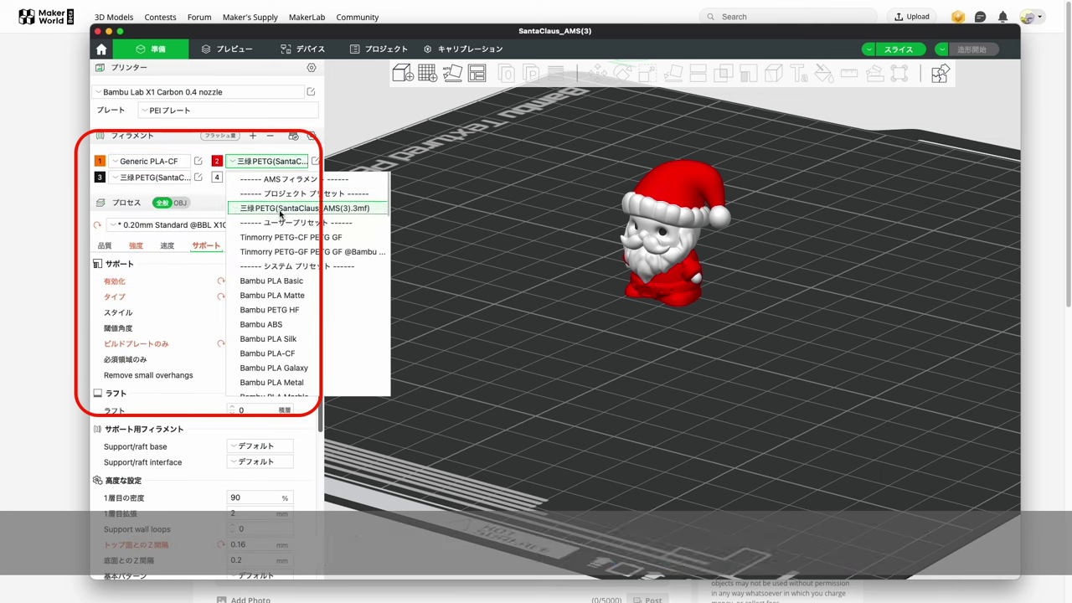
pyautogui.click(292, 283)
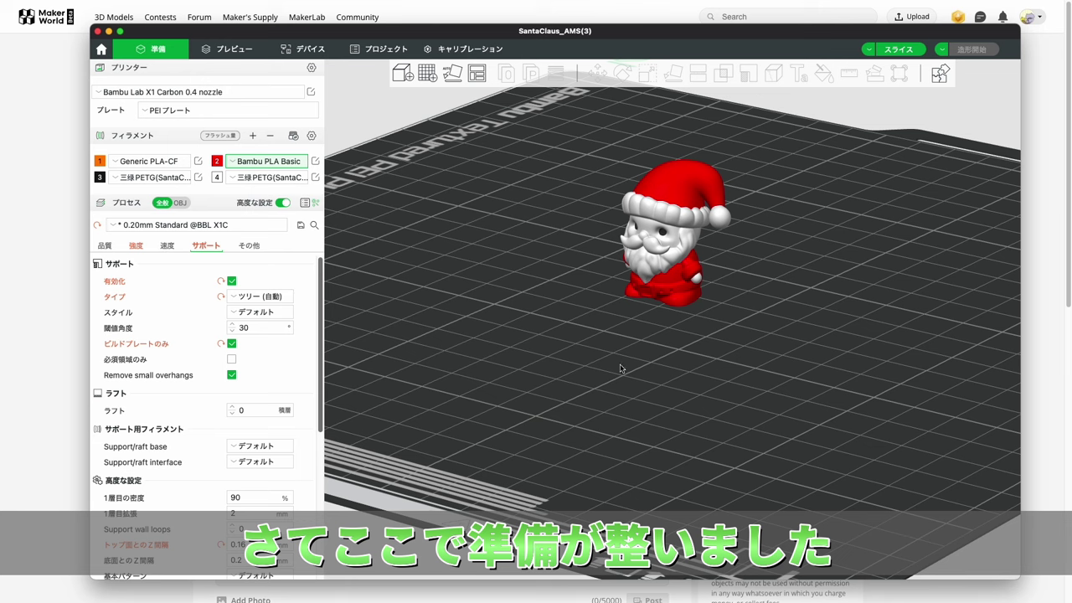
# Step: Slice the Santa plate and inspect the sliced model, its tree supports and the layer range in the preview
pyautogui.click(897, 52)
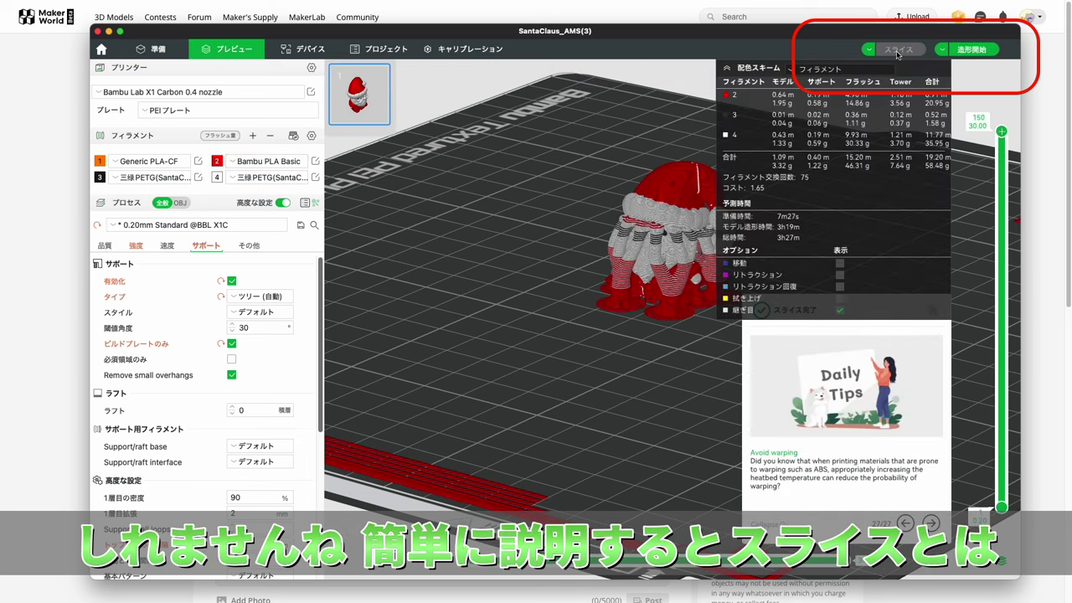
pyautogui.moveTo(711, 151)
pyautogui.mouseDown()
pyautogui.moveTo(639, 135)
pyautogui.moveTo(645, 160)
pyautogui.moveTo(635, 144)
pyautogui.mouseUp()
pyautogui.moveTo(742, 394)
pyautogui.mouseDown()
pyautogui.moveTo(712, 388)
pyautogui.moveTo(752, 398)
pyautogui.moveTo(738, 399)
pyautogui.mouseUp()
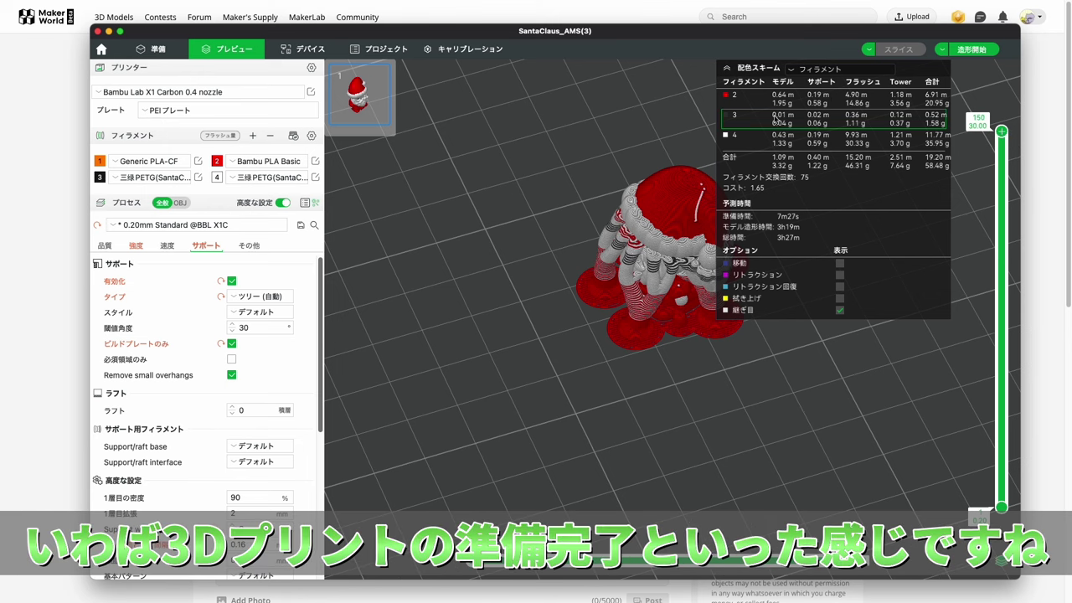
pyautogui.scroll(1, 683, 116)
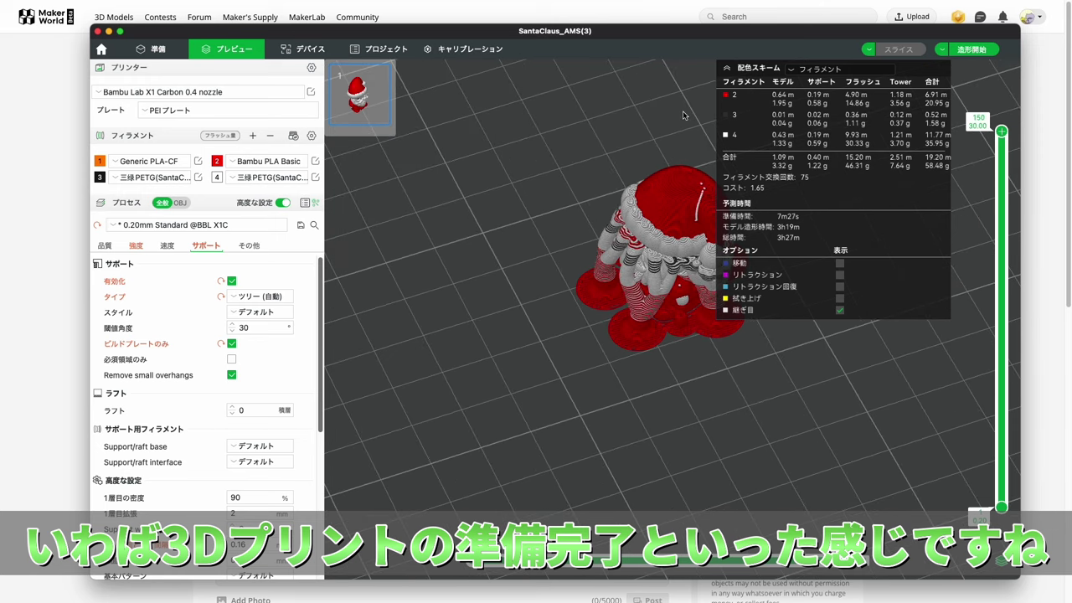
pyautogui.moveTo(682, 116); pyautogui.dragTo(593, 244)
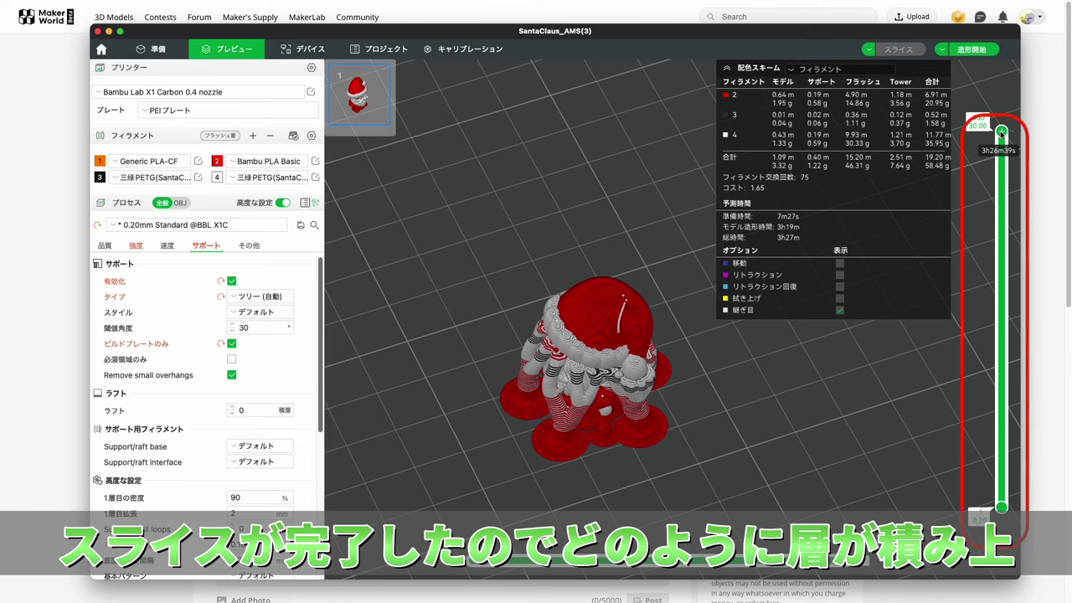
pyautogui.moveTo(1002, 134)
pyautogui.mouseDown()
pyautogui.moveTo(1003, 325)
pyautogui.moveTo(1020, 429)
pyautogui.moveTo(1017, 480)
pyautogui.moveTo(1001, 508)
pyautogui.moveTo(1008, 131)
pyautogui.mouseUp()
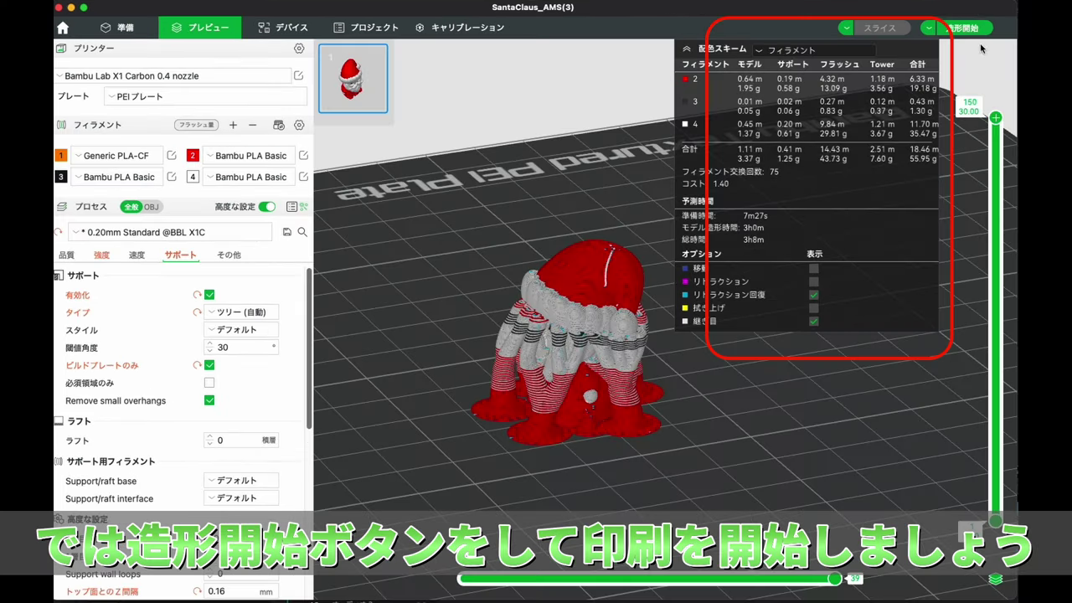
# Step: Send the sliced SantaClaus_AMS(3) print job to the printer and start the live camera feed for the device
pyautogui.click(965, 27)
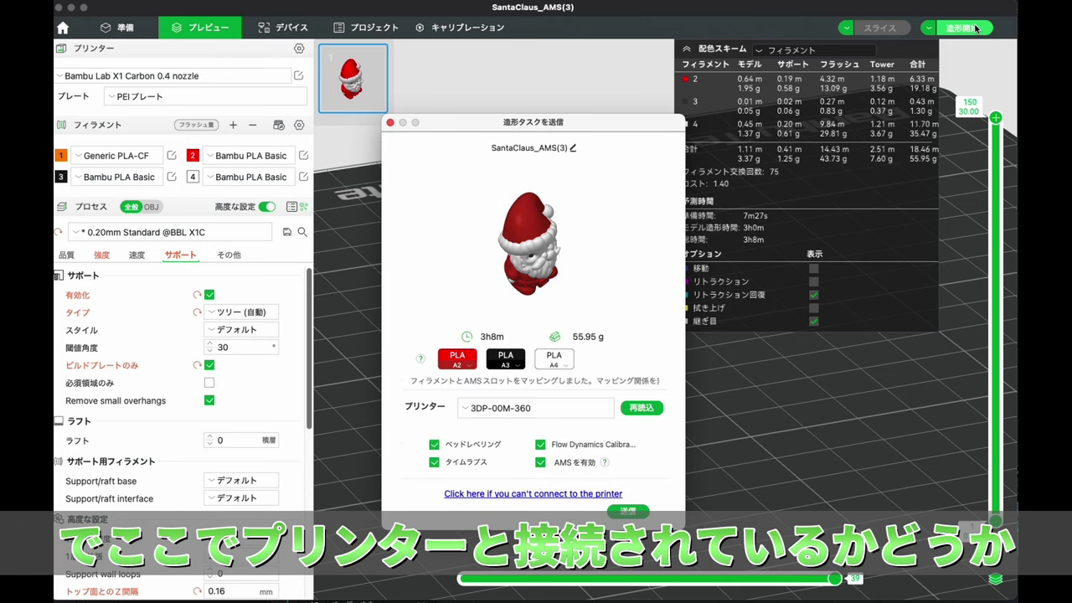
pyautogui.click(635, 512)
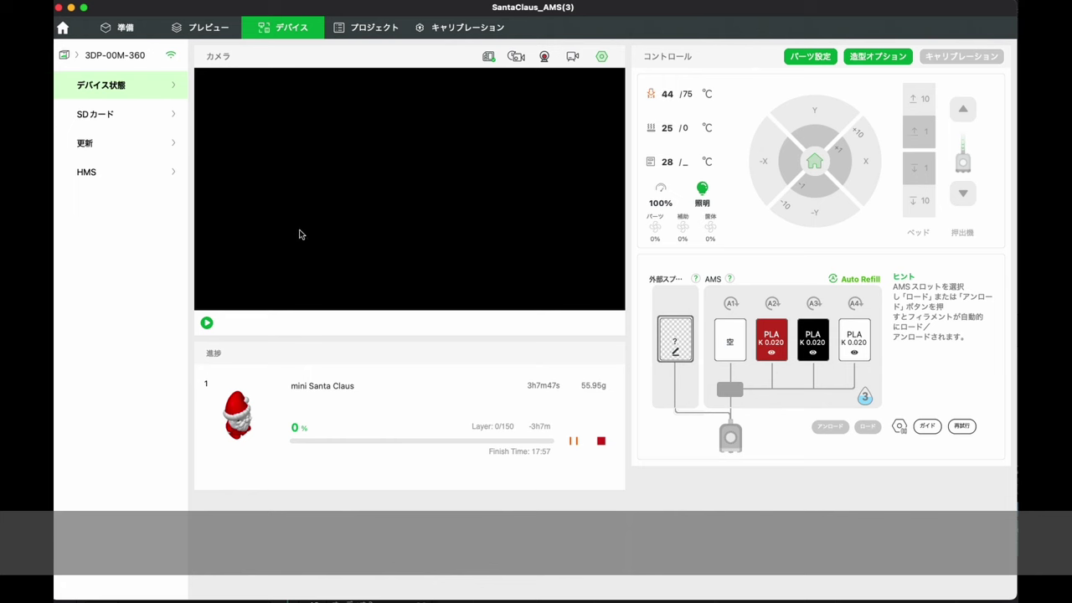
pyautogui.click(212, 324)
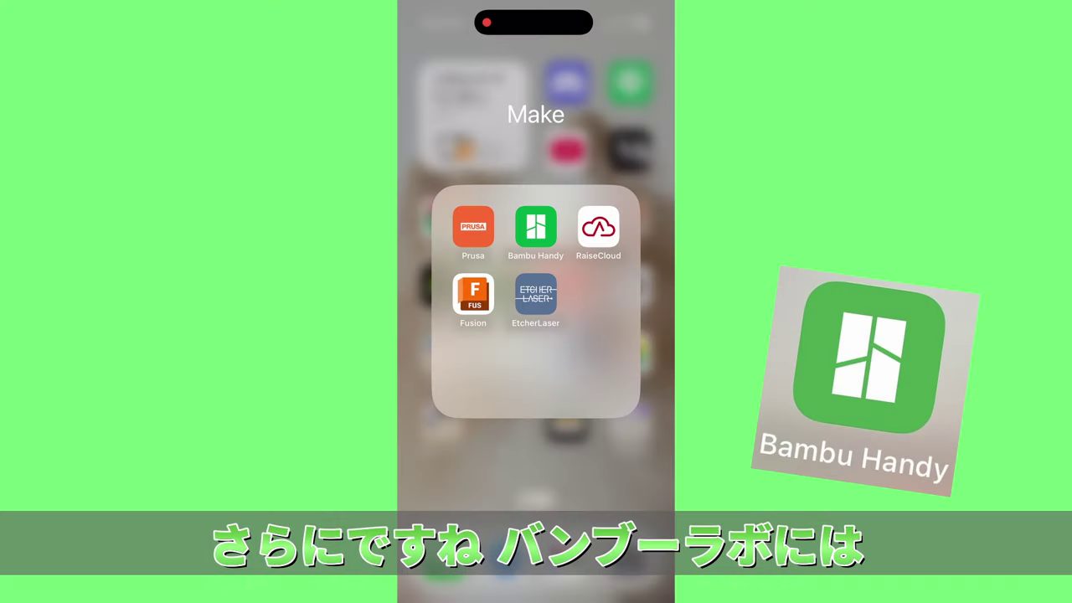
# Step: Open the Bambu Handy app on the phone to view the printer's status page
pyautogui.click(535, 226)
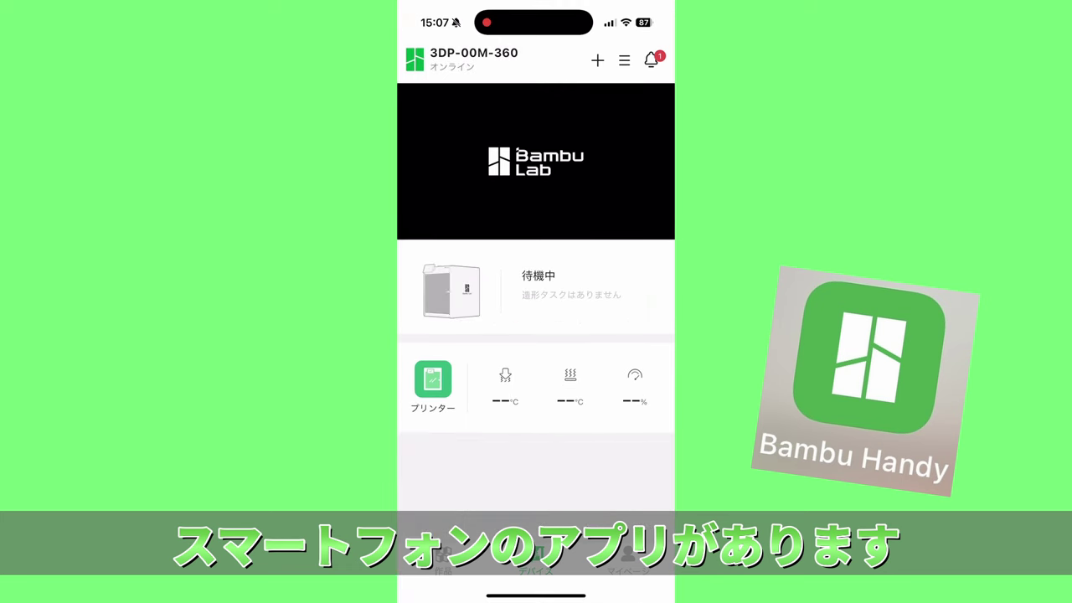